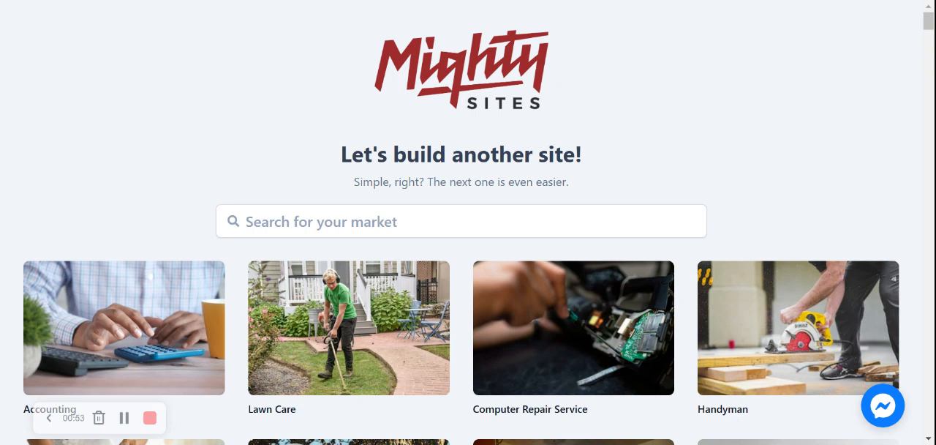
Search the markets for "bakery" and start a new site from the Bakery template
left_click(448, 209)
type("bake")
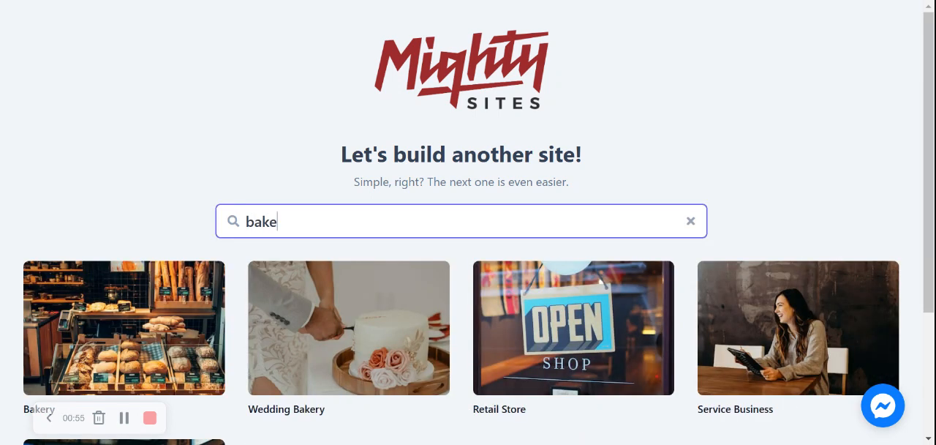
type("ry")
left_click(116, 312)
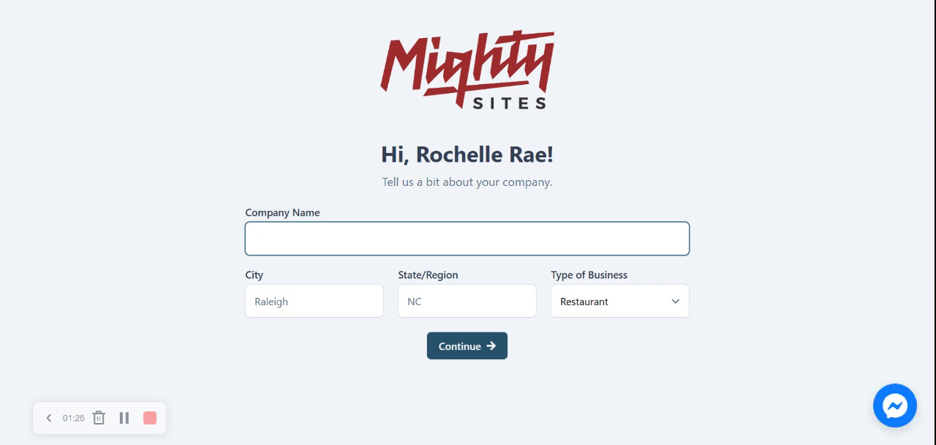
Enter "Rochelle's Sweet Treats" as the company name
type("Rochelle")
type("'s ")
type("Magi")
key("BackSpace")
key("BackSpace")
key("BackSpace")
key("BackSpace")
type("Sweet ")
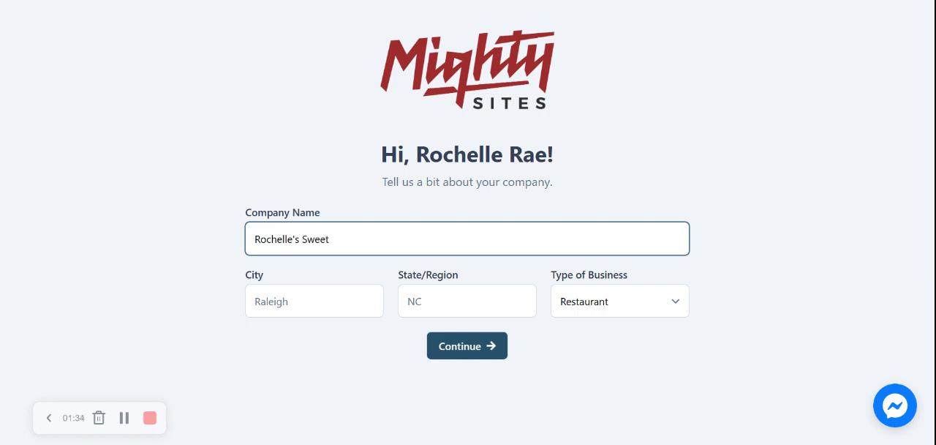
type("Treats")
Set the city to Denver and the state to Colorado, pick the type of business, and submit the company details
left_click(299, 300)
type("Denver")
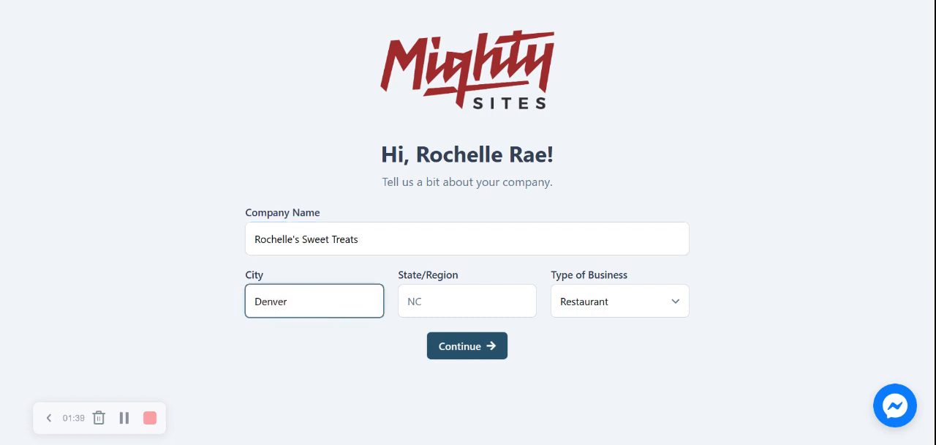
key("Tab")
type("Colorado")
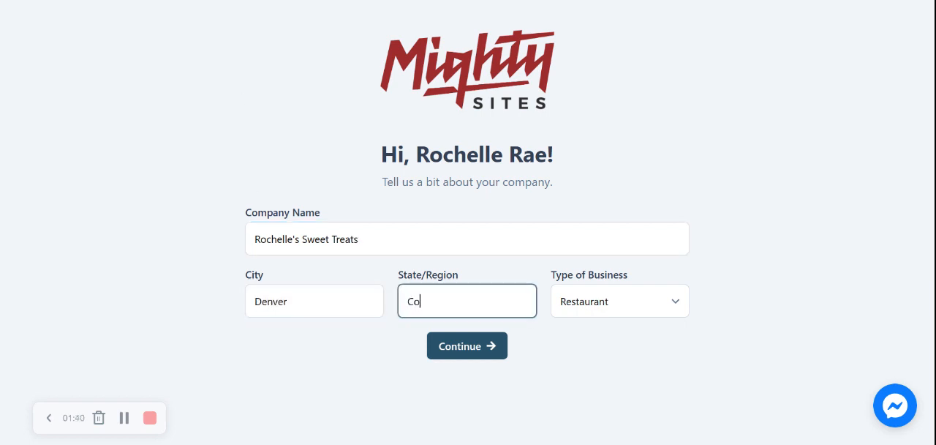
left_click(585, 308)
left_click(592, 327)
left_click(468, 350)
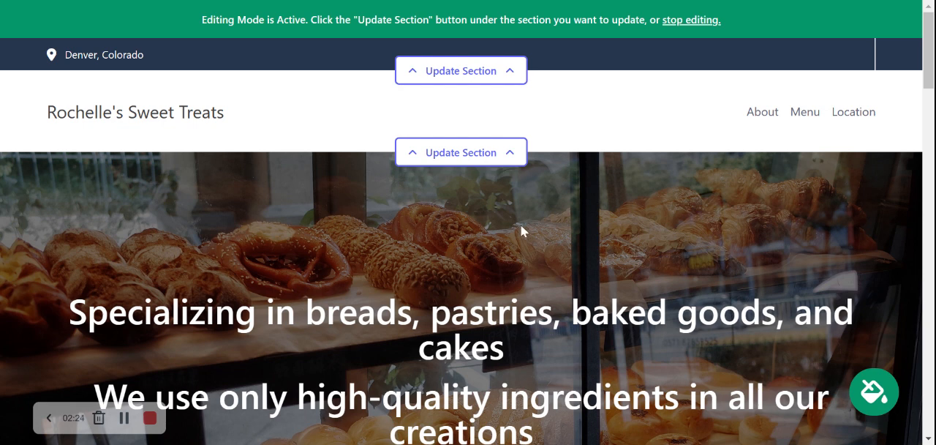
Open the top bar section for editing, fill in the organization email, and have it shown on the site
left_click(491, 73)
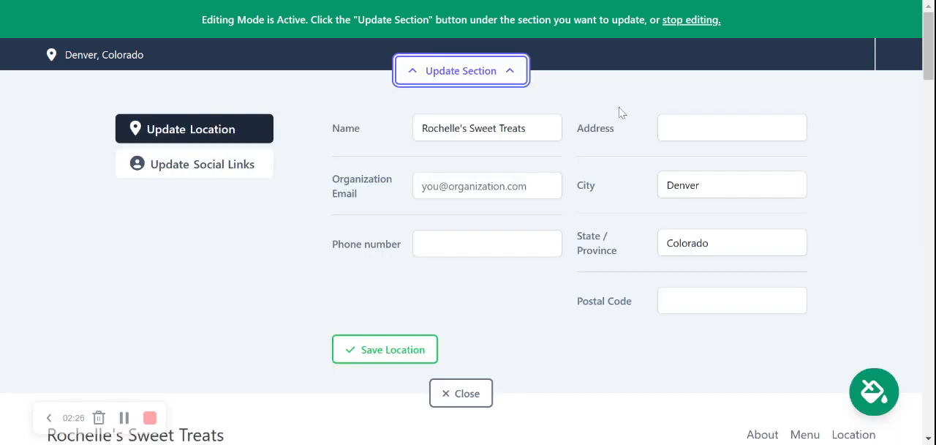
left_click(509, 181)
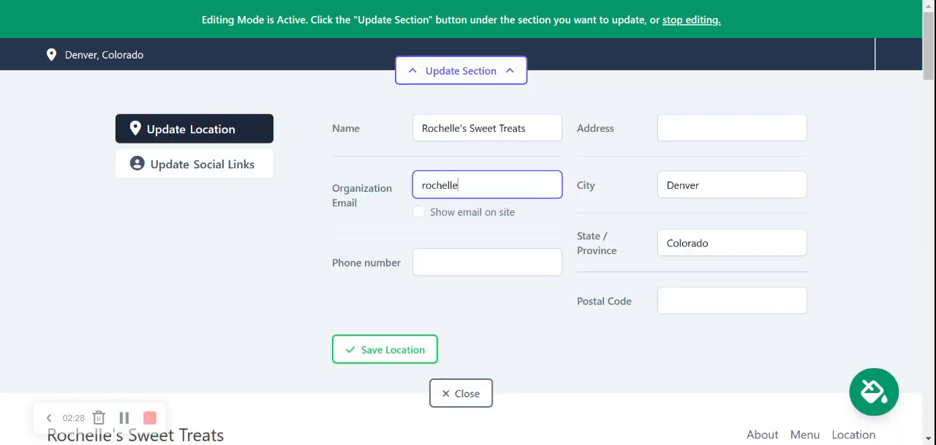
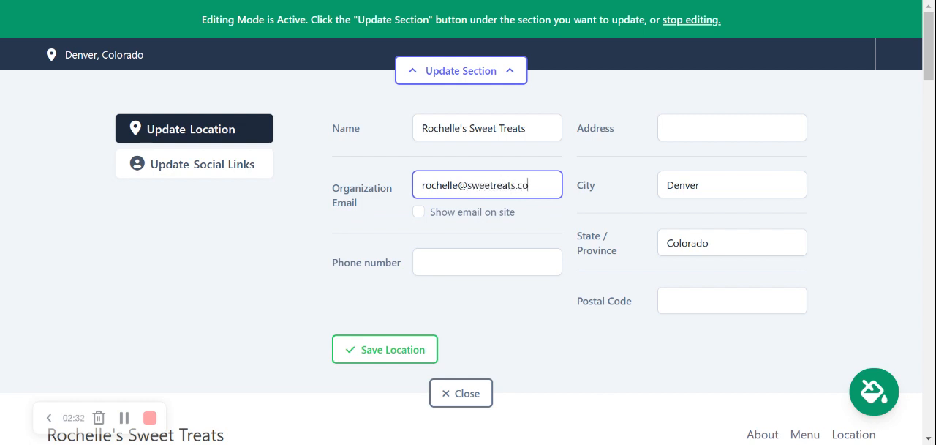
left_click(419, 212)
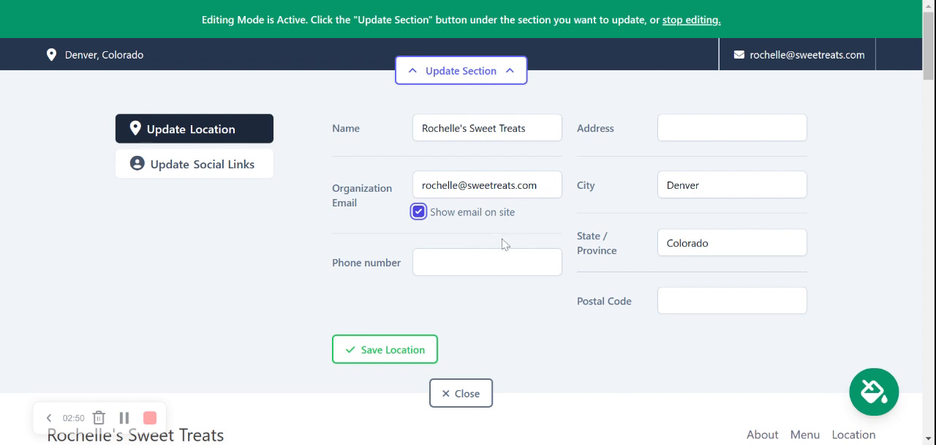
Fill in the organization's phone number in the location details
key("Tab")
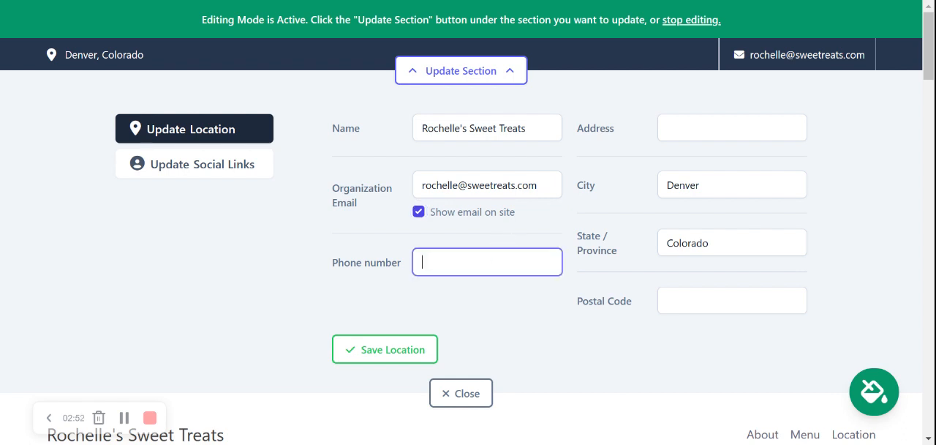
type("64559333")
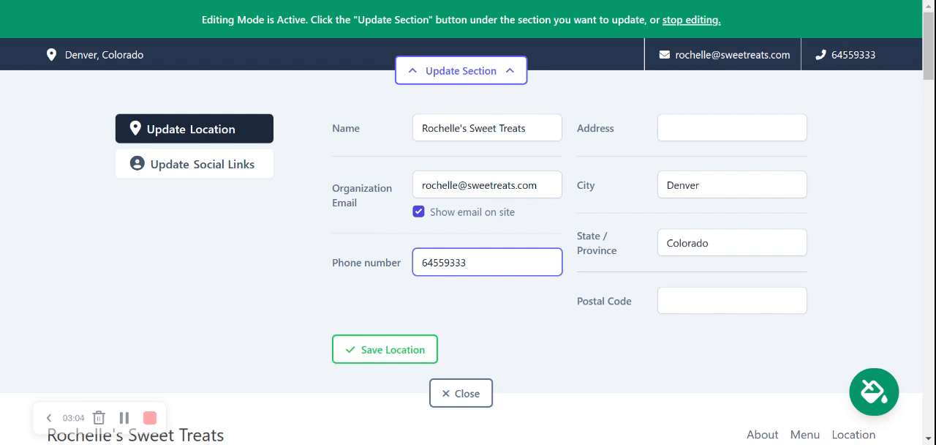
Fill in the street address and postal code, and save the location
key("Tab")
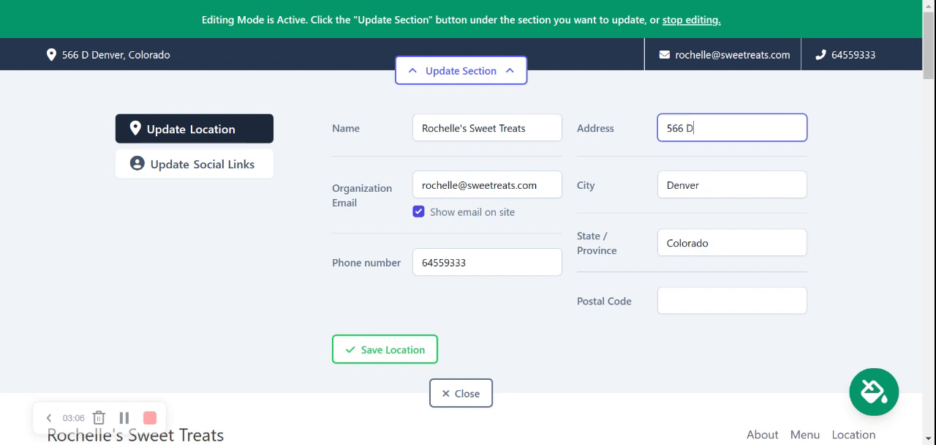
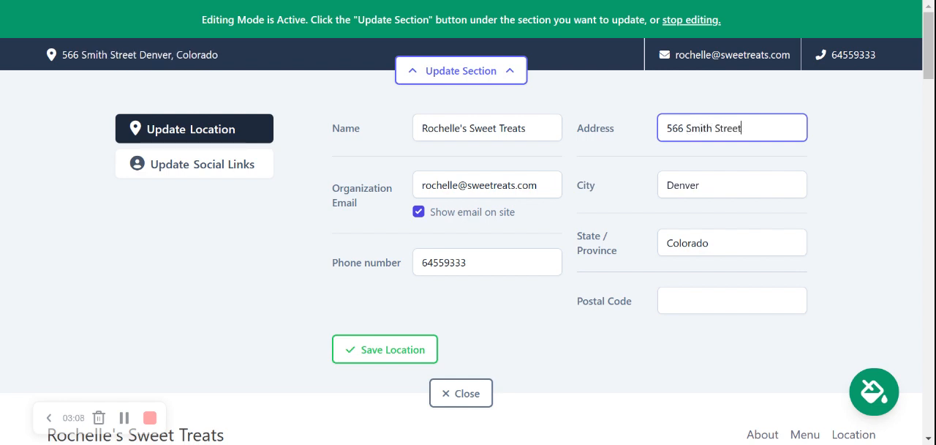
left_click(701, 300)
type("50666")
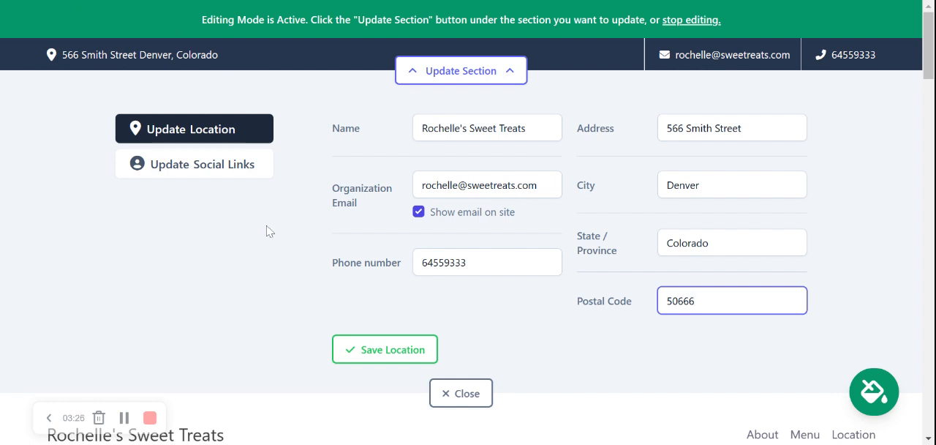
left_click(387, 351)
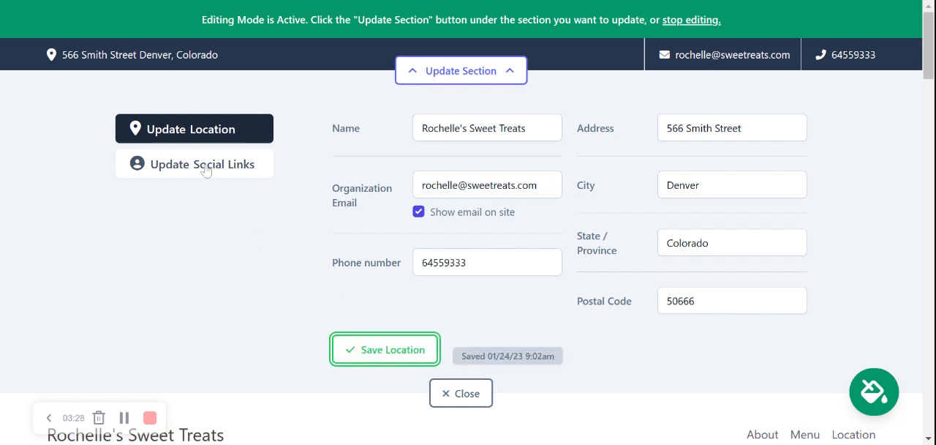
Set the Instagram link to mightysites and the Twitter link to mightysites_usa, save the social links and close the section editor
left_click(206, 171)
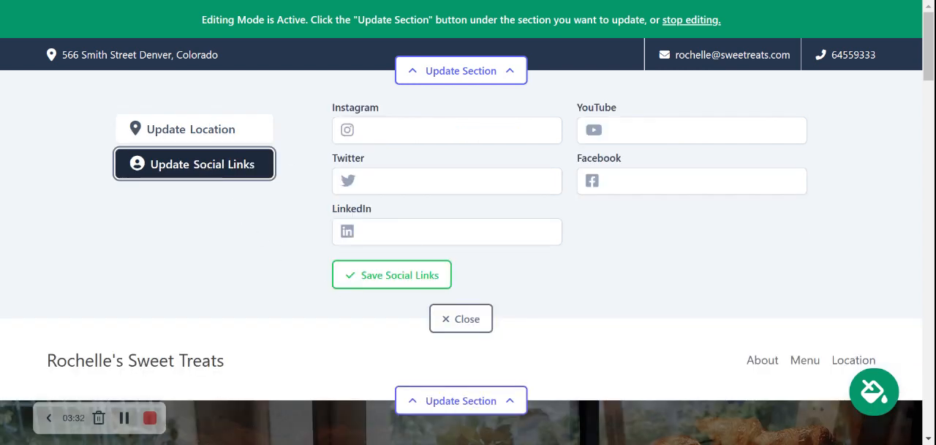
left_click(447, 130)
type("mightysites")
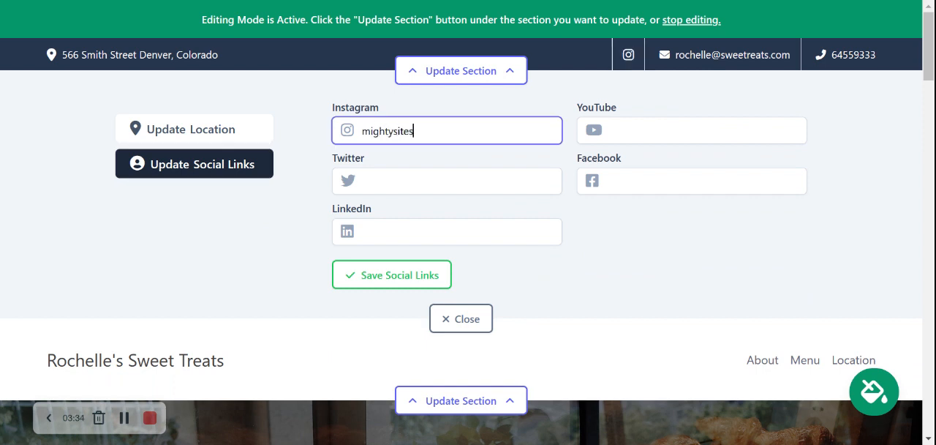
left_click(306, 191)
left_click(388, 181)
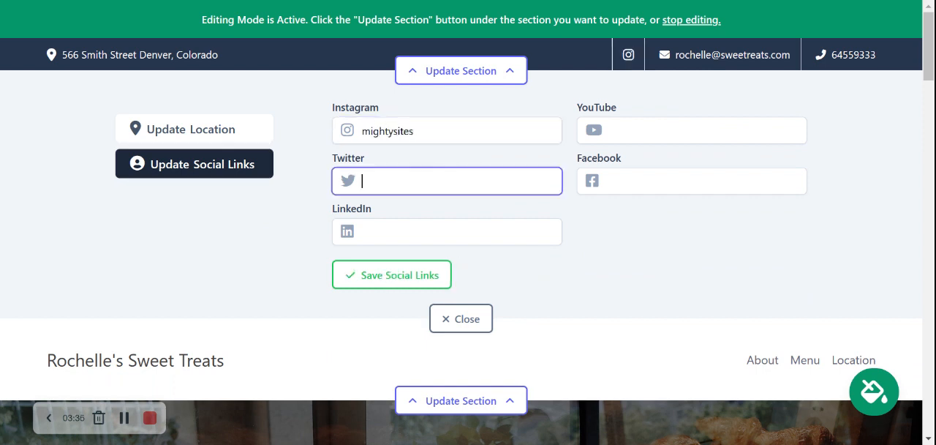
type("mightysites")
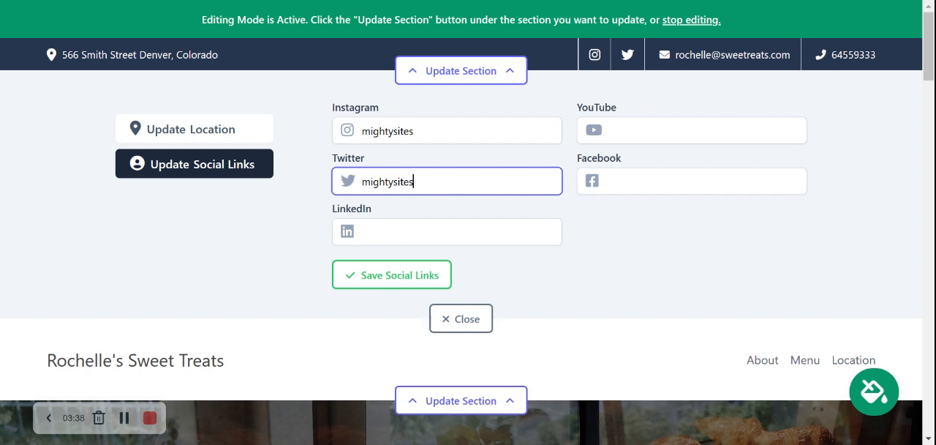
type("_usa")
key("Return")
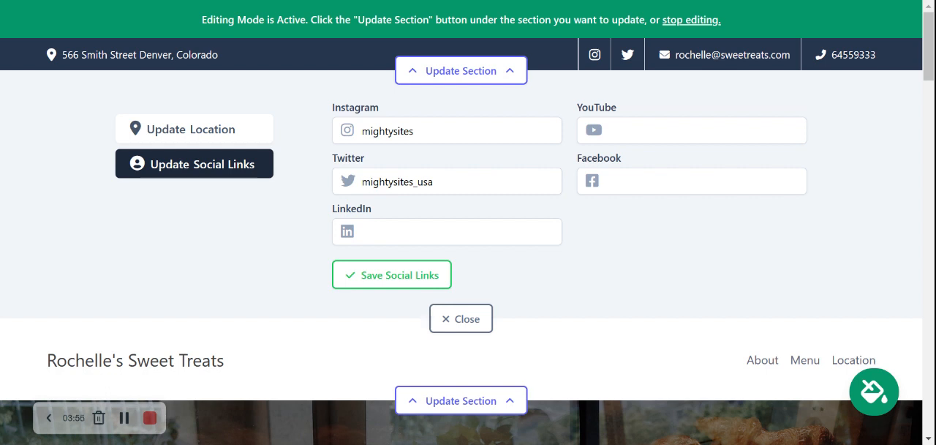
left_click(412, 282)
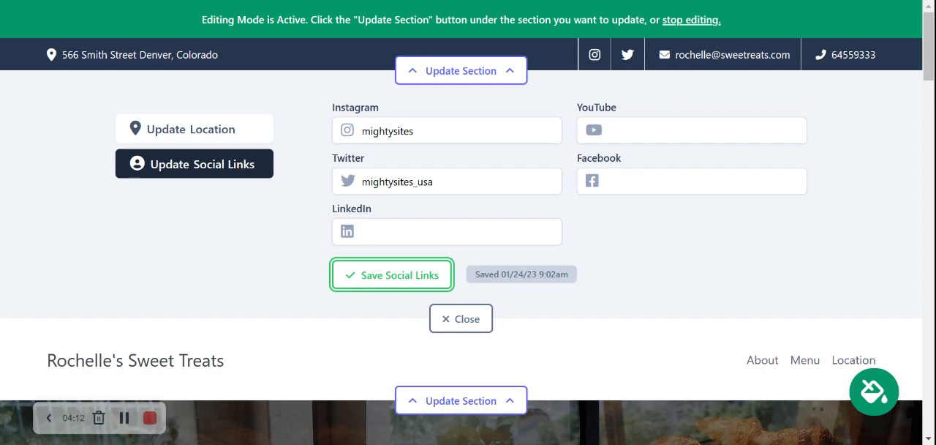
left_click(474, 319)
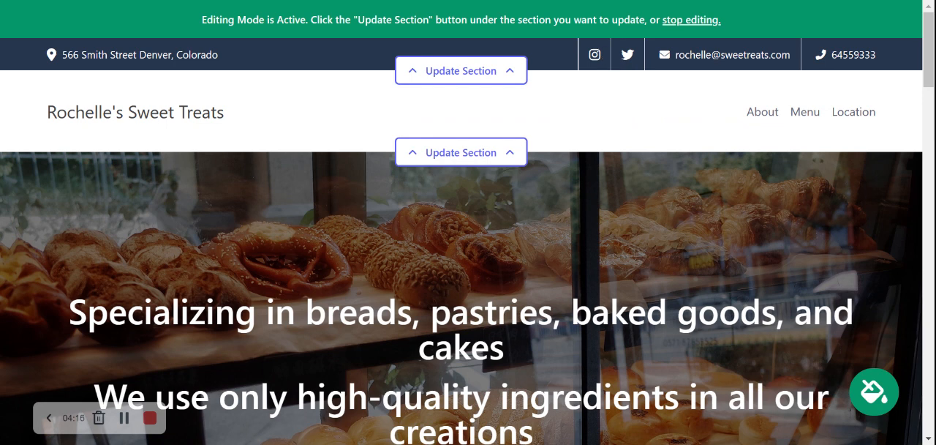
Try to upload a logo for the header section, save the logo setting and close the section editor
left_click(483, 161)
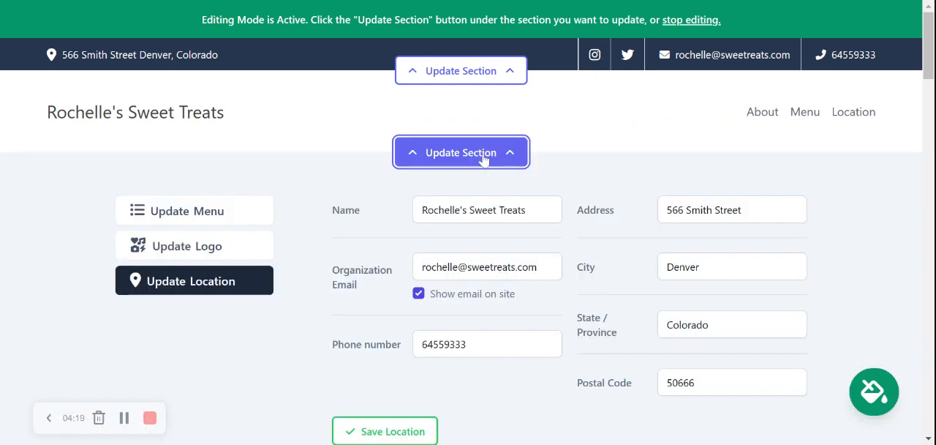
left_click(218, 252)
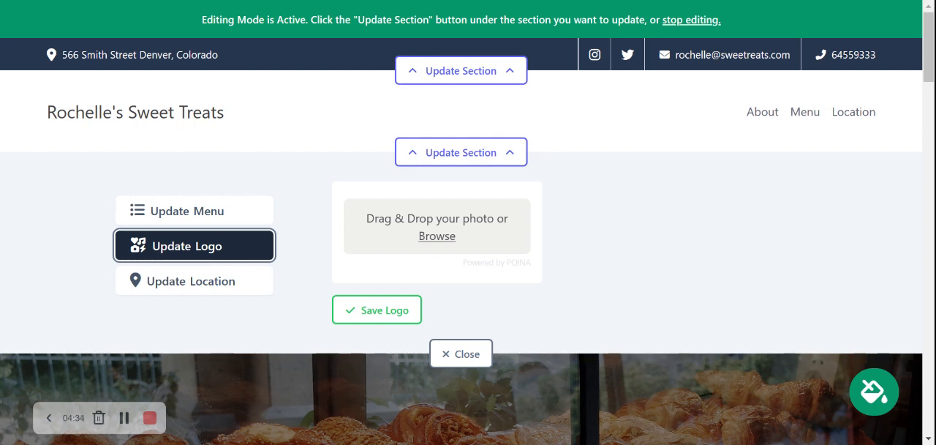
left_click(446, 242)
left_click(379, 312)
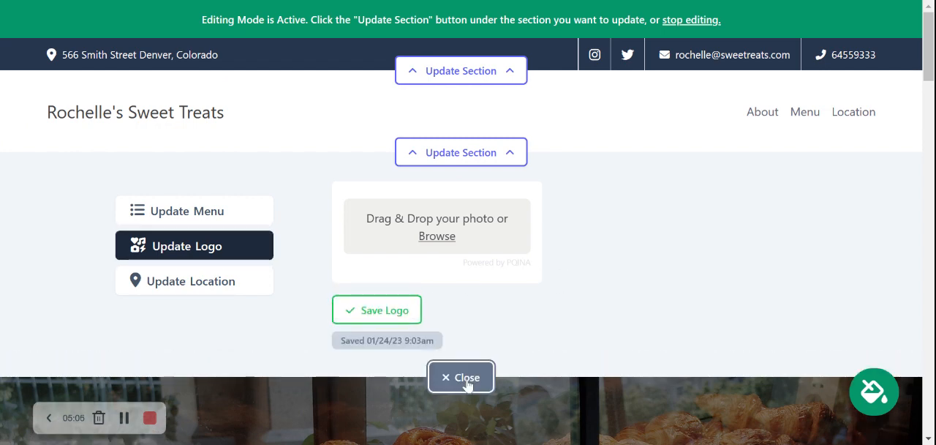
left_click(462, 377)
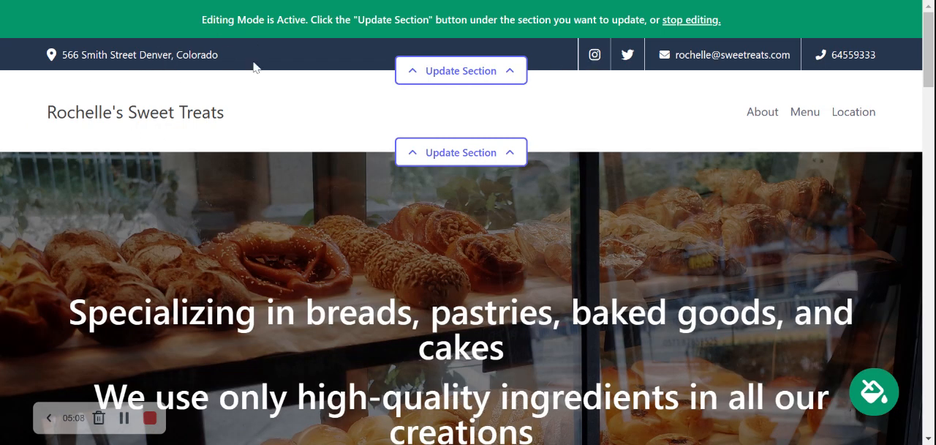
Browse the available colour themes, then apply and save the one combining brown, dark brown and peach
scroll(604, 15, "down", 2)
scroll(604, 15, "down", 6)
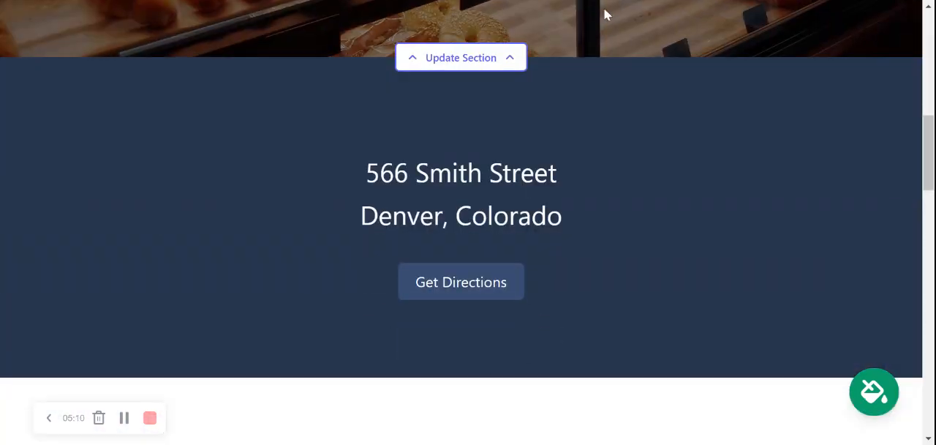
scroll(604, 8, "up", 1)
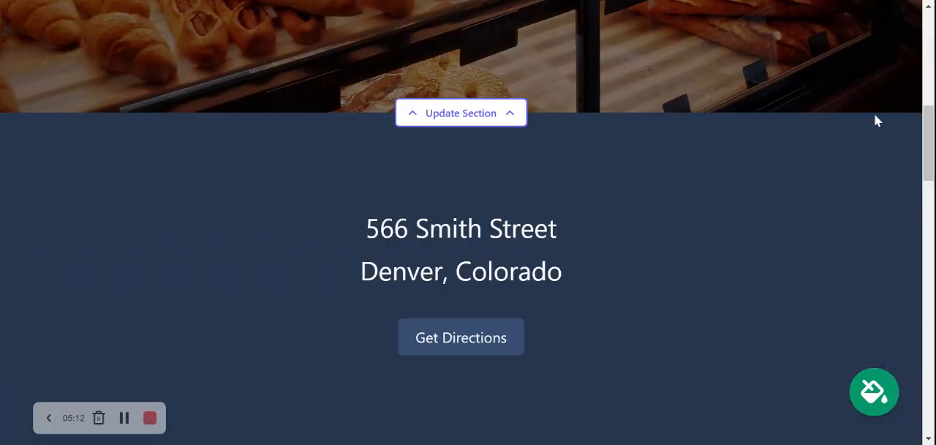
scroll(877, 121, "up", 10)
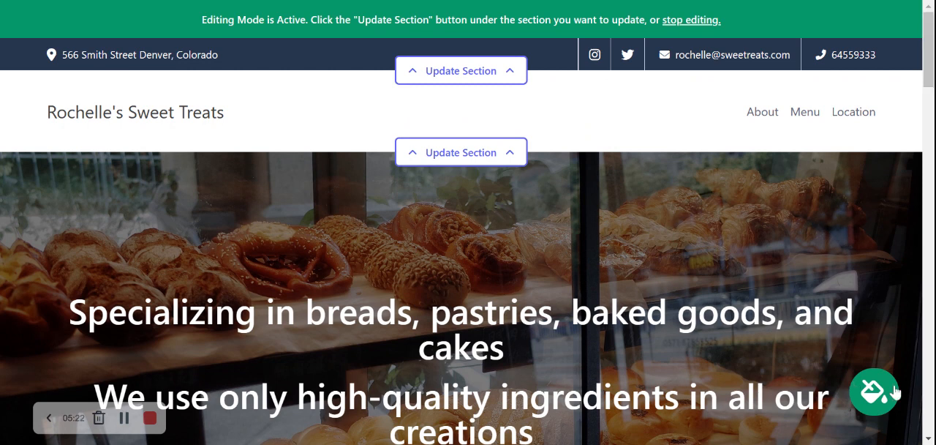
left_click(871, 403)
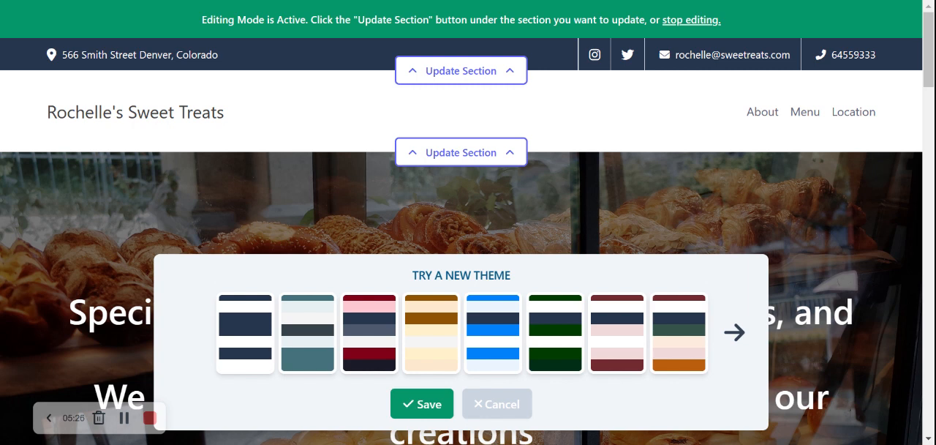
left_click(735, 333)
left_click(737, 348)
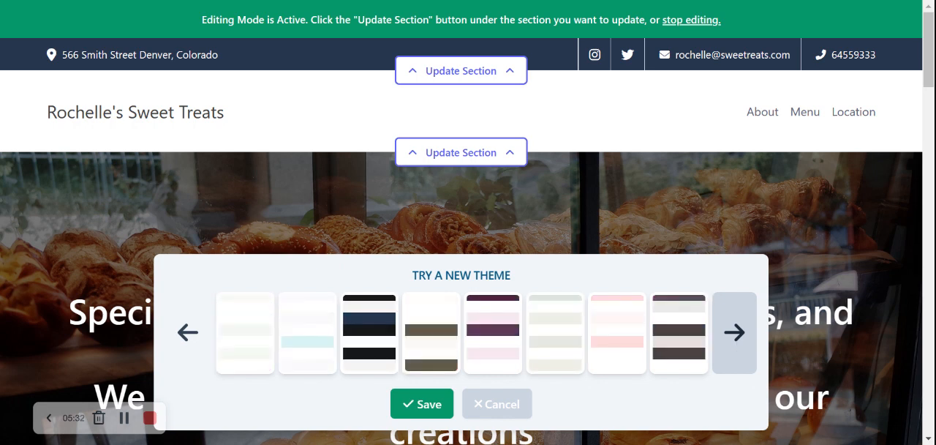
left_click(736, 349)
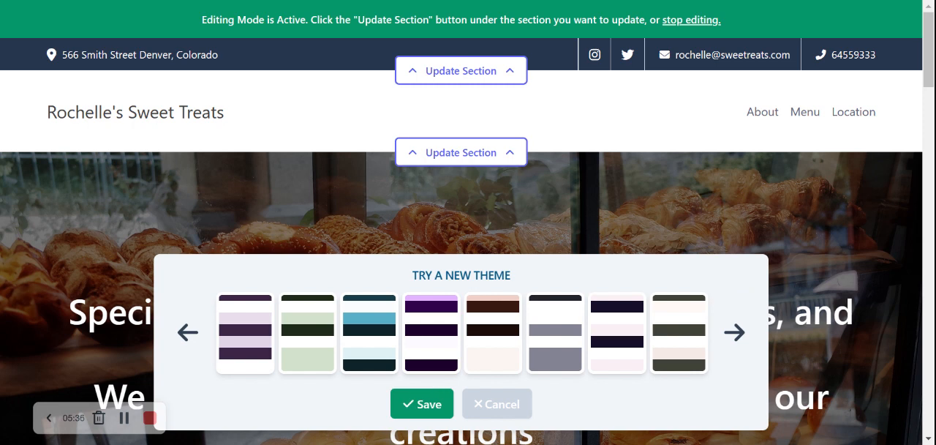
left_click(730, 348)
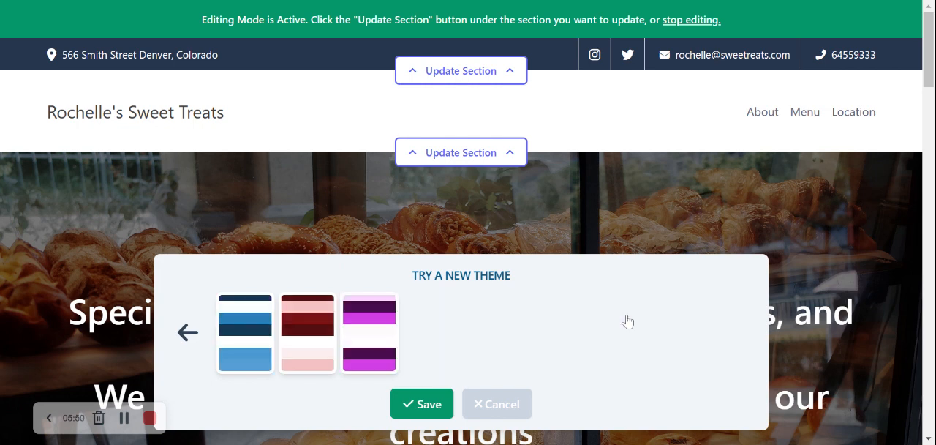
left_click(191, 333)
left_click(559, 345)
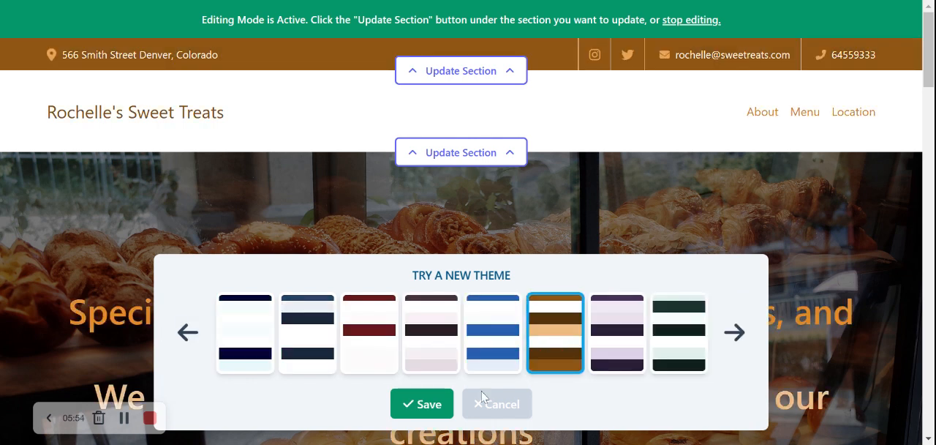
left_click(422, 404)
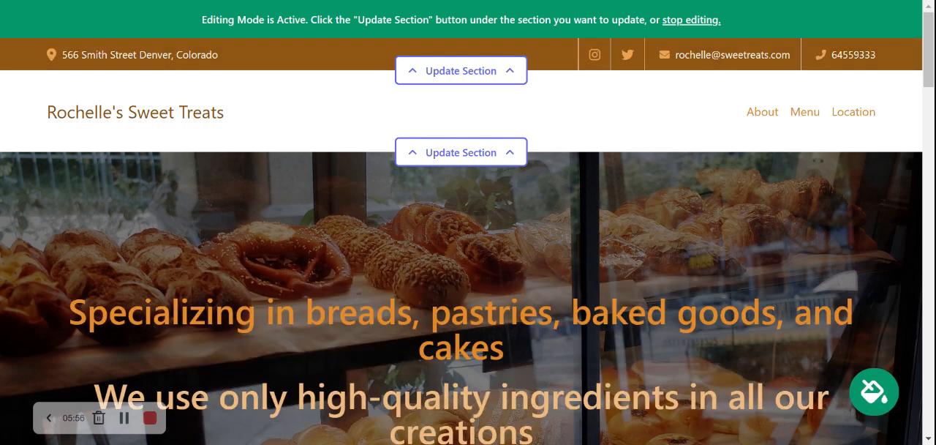
Look over the recoloured page, then open the hero section's image settings and its photo library
scroll(460, 222, "down", 3)
scroll(461, 222, "down", 3)
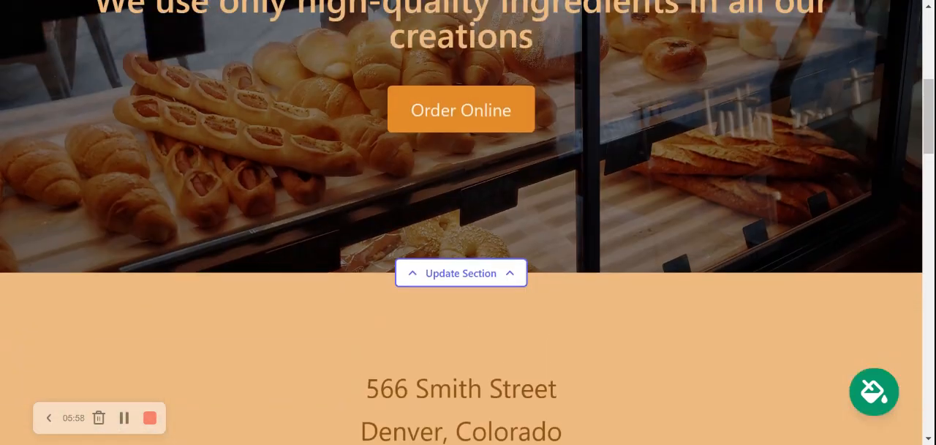
scroll(461, 222, "up", 4)
scroll(461, 222, "up", 2)
scroll(461, 222, "down", 4)
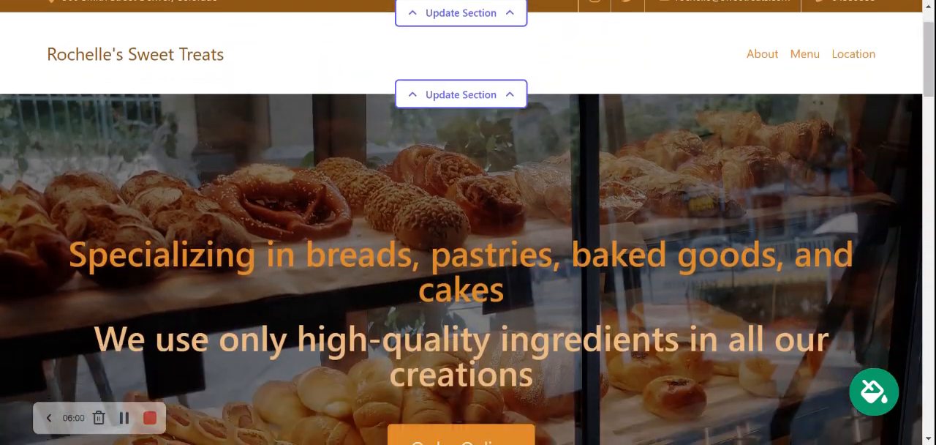
scroll(461, 222, "up", 1)
scroll(461, 223, "down", 2)
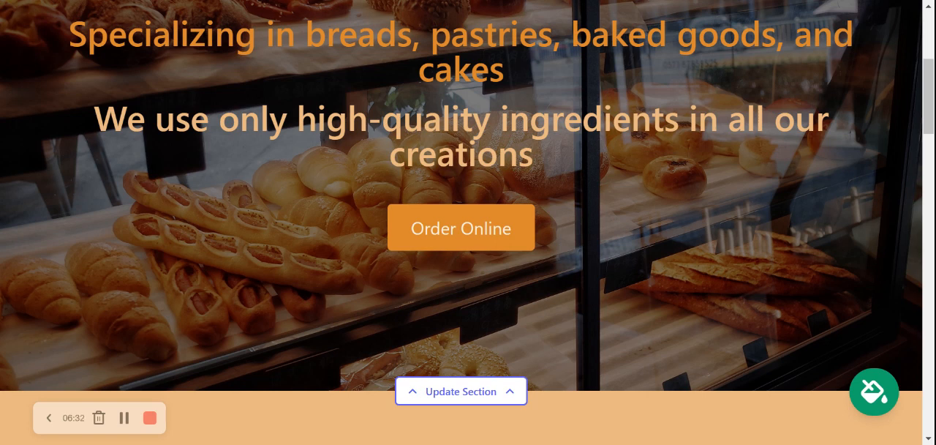
left_click(469, 391)
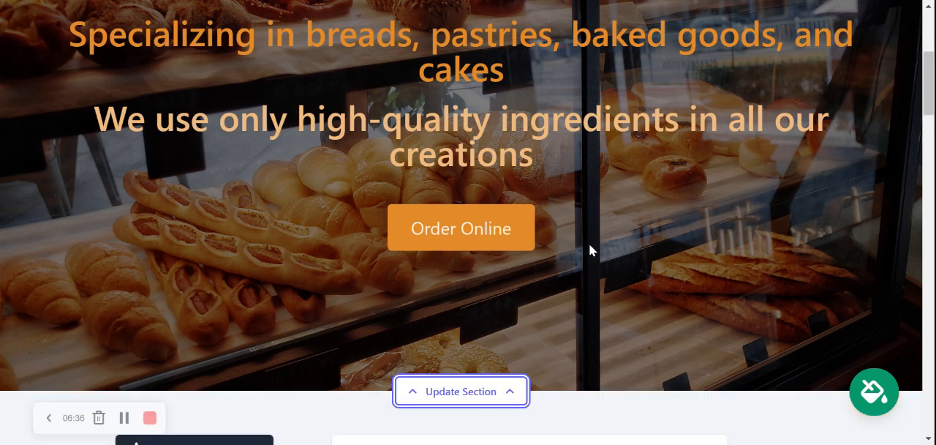
scroll(588, 245, "down", 3)
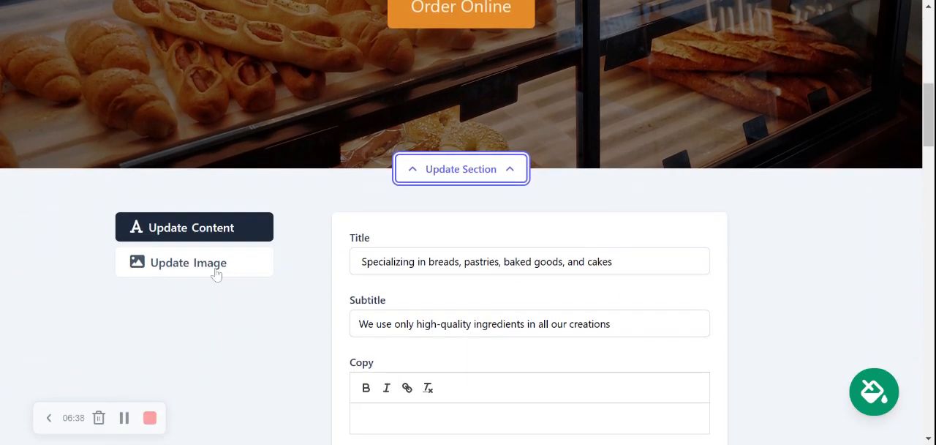
left_click(220, 267)
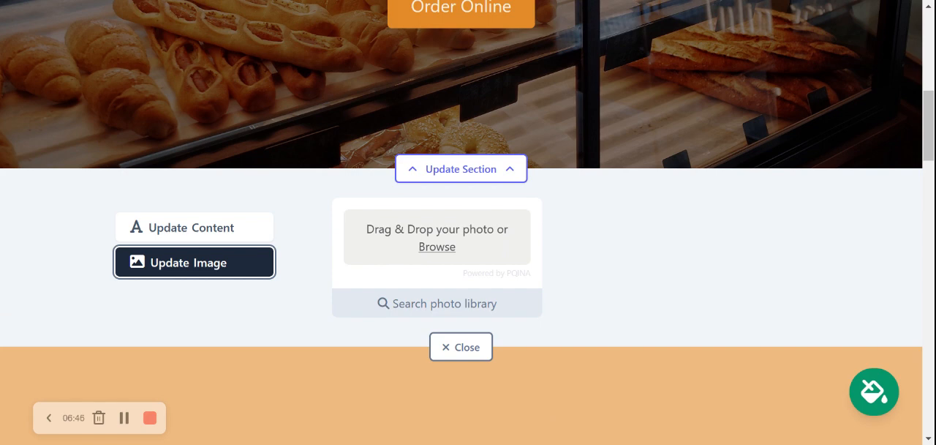
left_click(431, 309)
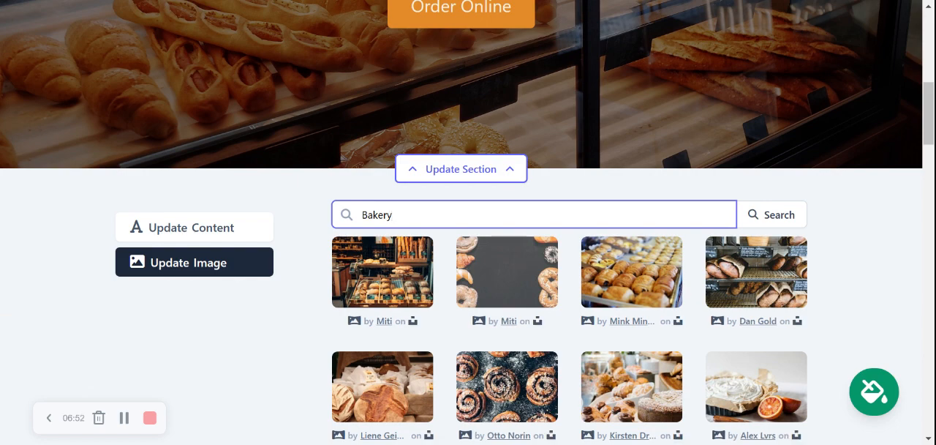
Replace the Bakery search with a photo library search for cake and look through the results
scroll(525, 267, "down", 3)
scroll(525, 267, "up", 1)
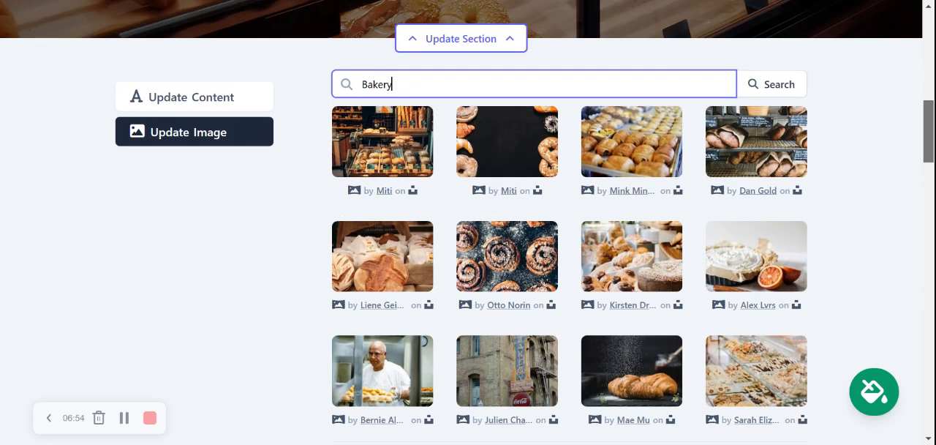
key("ctrl+a")
type("cak")
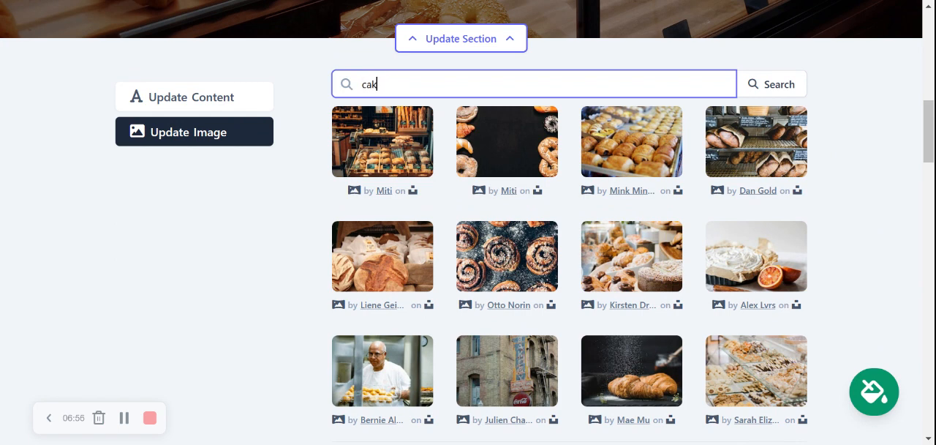
left_click_drag(776, 98, 784, 93)
left_click(784, 92)
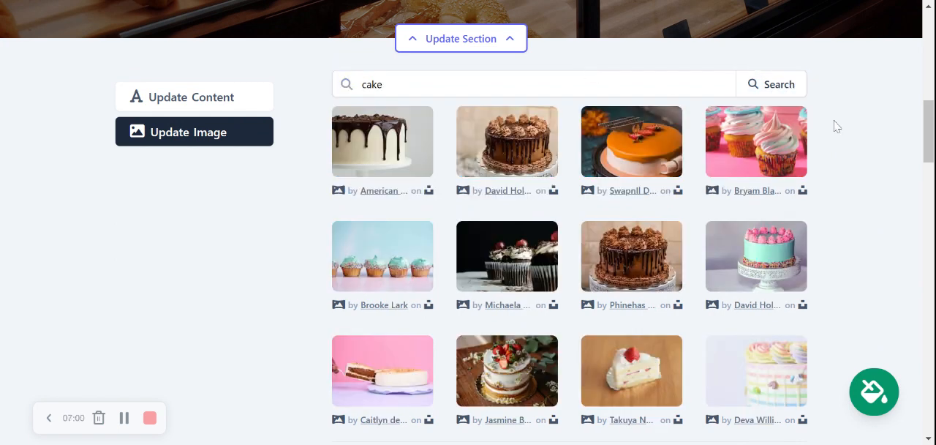
scroll(834, 124, "down", 2)
scroll(837, 126, "up", 1)
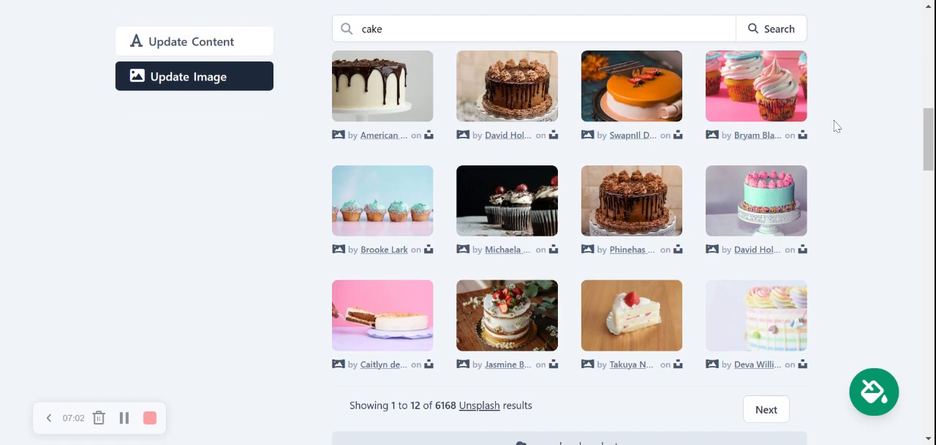
Use the chocolate drip cake photo from the second row of results as the hero image, check it and close the section editor
left_click(644, 198)
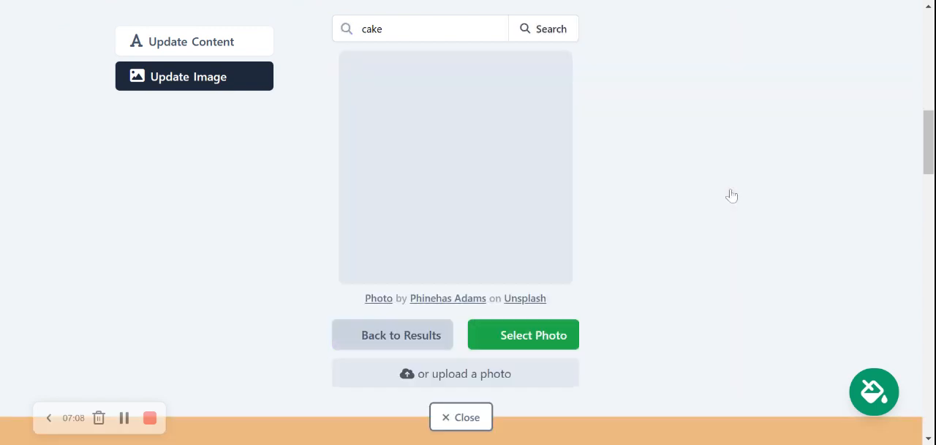
scroll(732, 195, "down", 1)
left_click(544, 275)
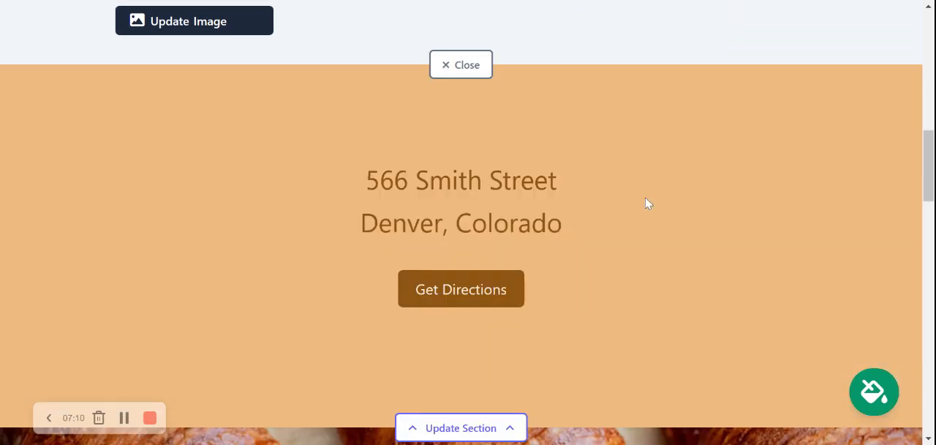
left_click(529, 249)
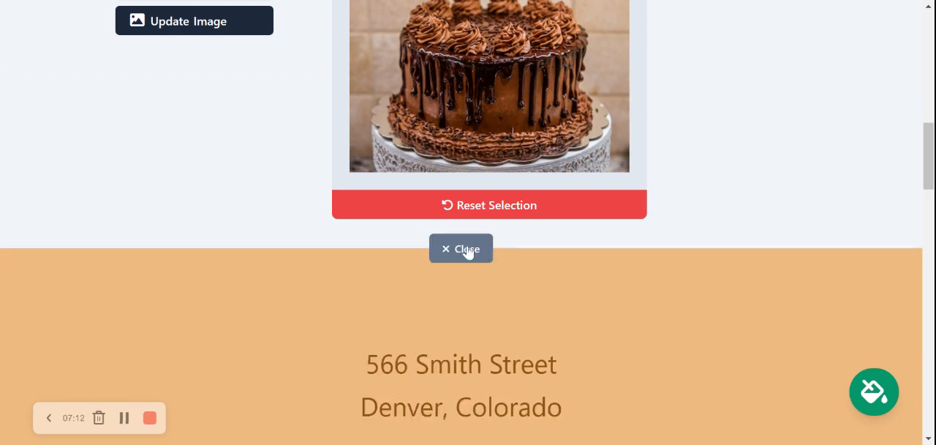
scroll(467, 250, "up", 8)
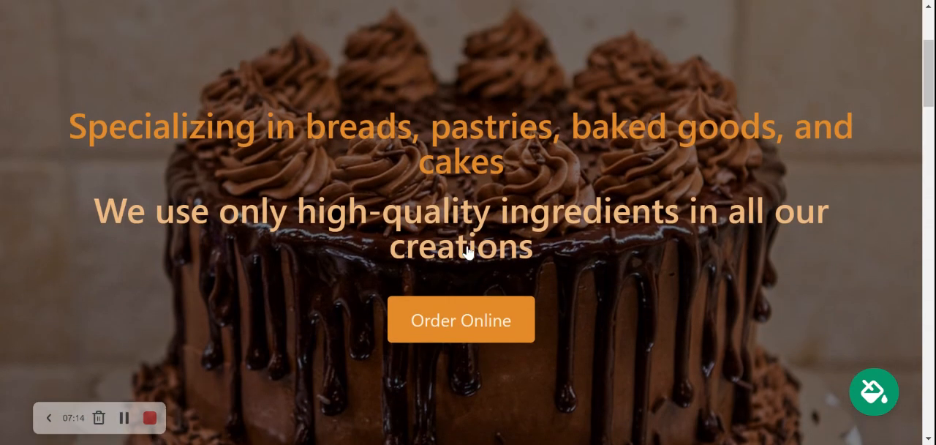
scroll(468, 251, "down", 5)
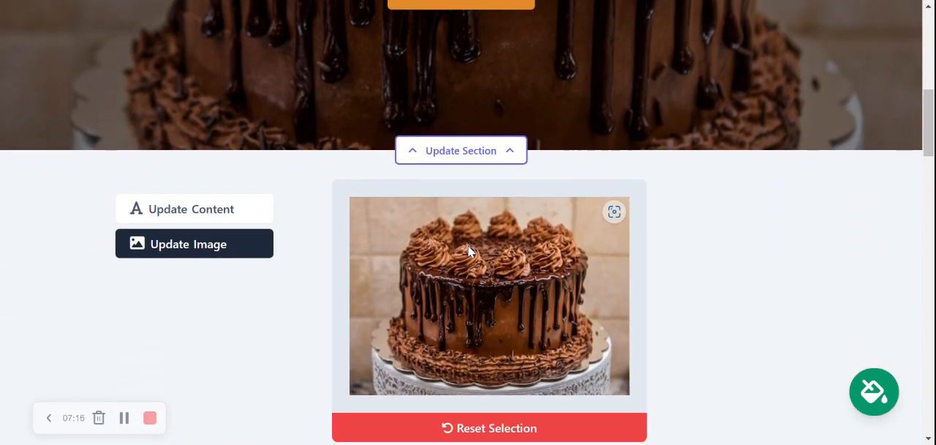
scroll(468, 251, "down", 2)
left_click(462, 358)
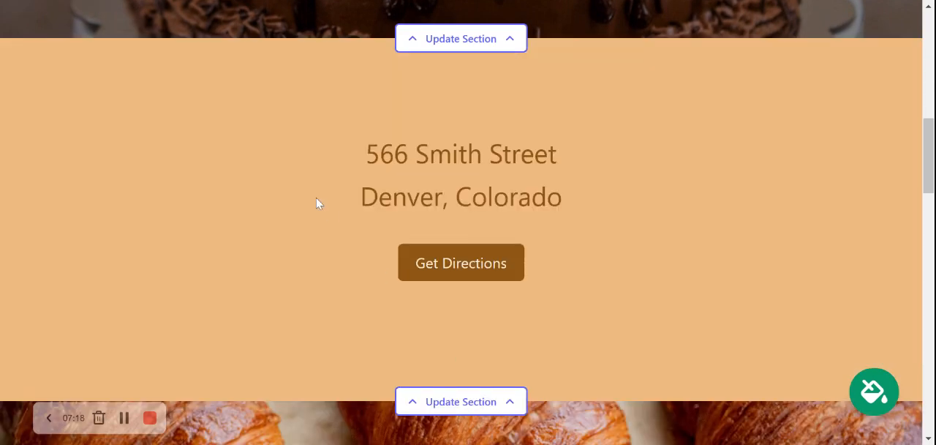
Reopen the hero section's content fields and change the button text to "View our prices"
scroll(307, 195, "up", 3)
left_click(463, 203)
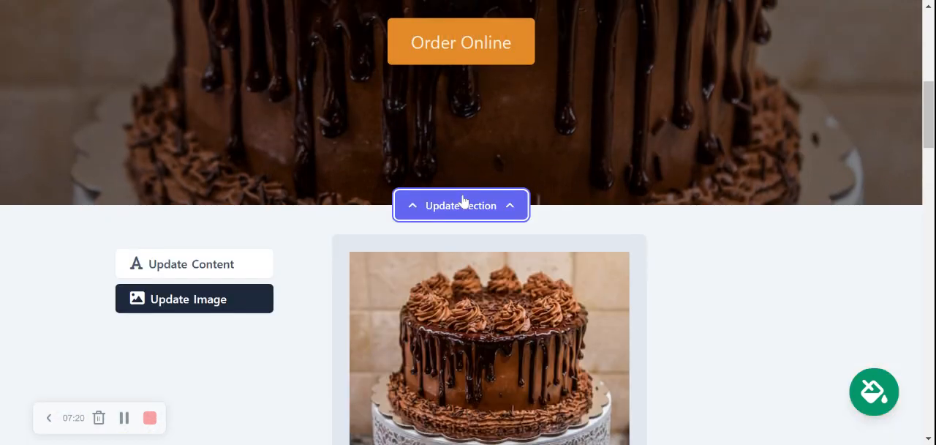
left_click(203, 264)
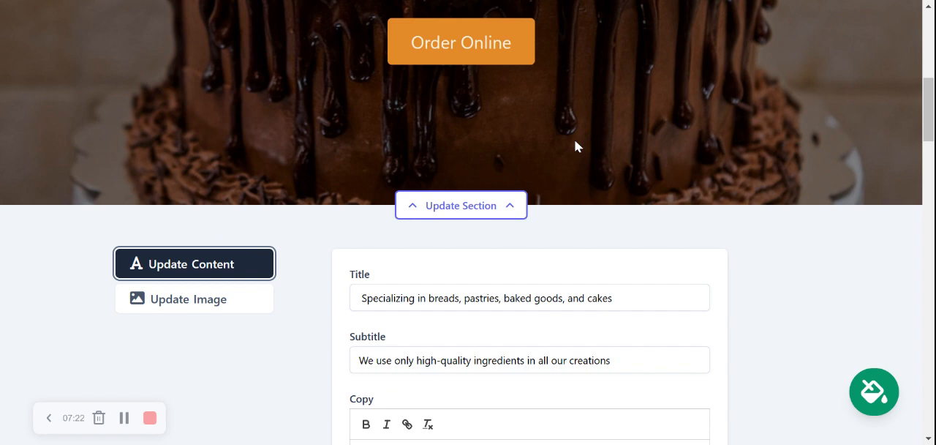
scroll(576, 143, "down", 2)
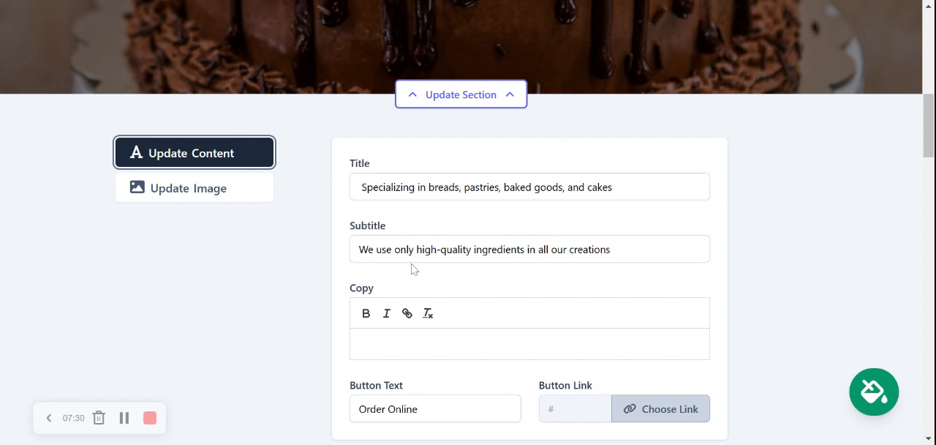
scroll(412, 269, "down", 1)
scroll(413, 269, "up", 5)
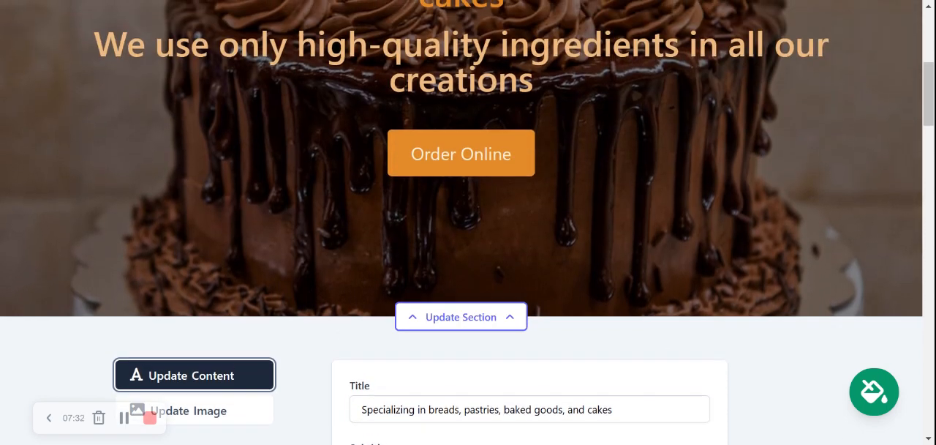
scroll(412, 269, "down", 6)
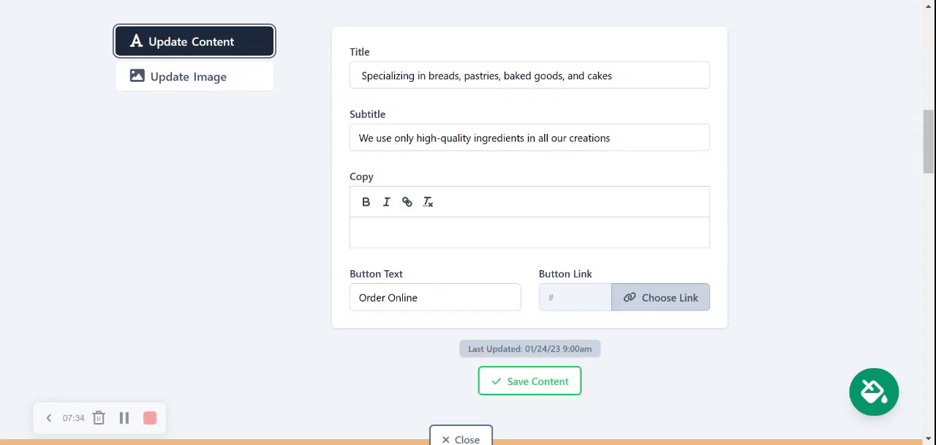
scroll(413, 270, "down", 7)
scroll(413, 269, "up", 2)
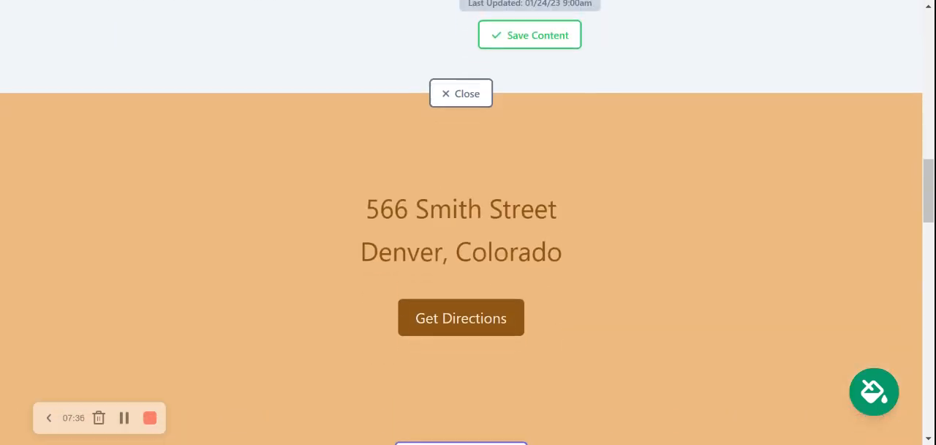
scroll(413, 269, "up", 4)
triple_click(401, 242)
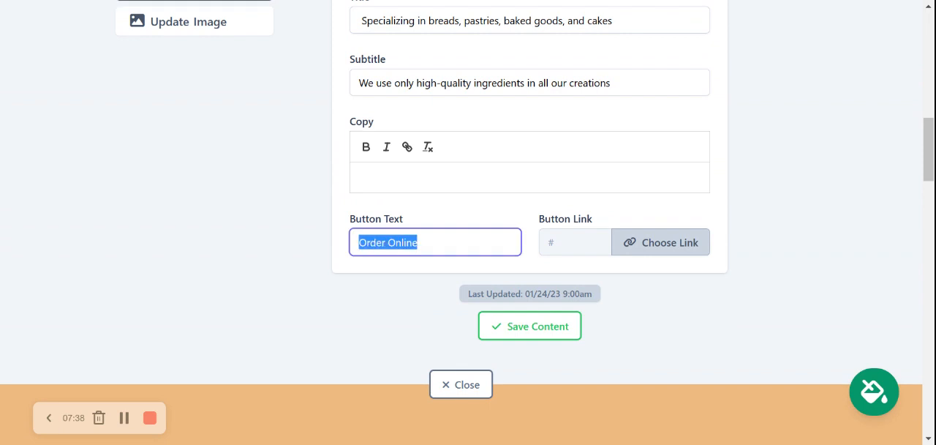
type("View our pr")
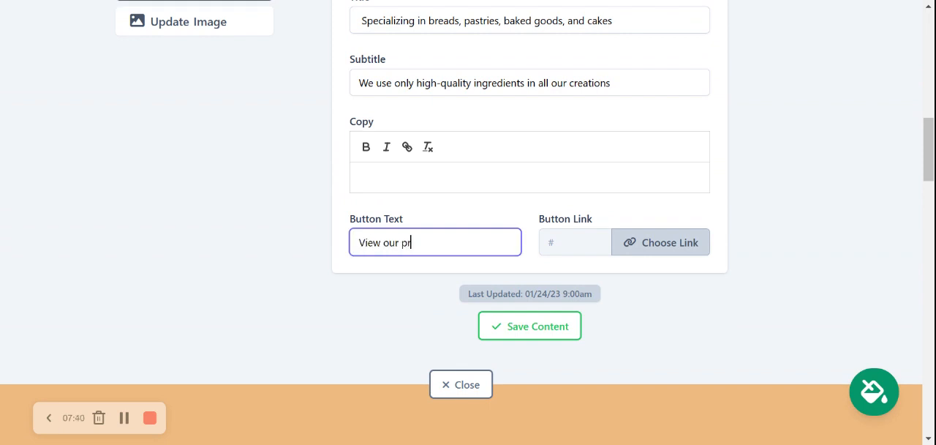
type("ices")
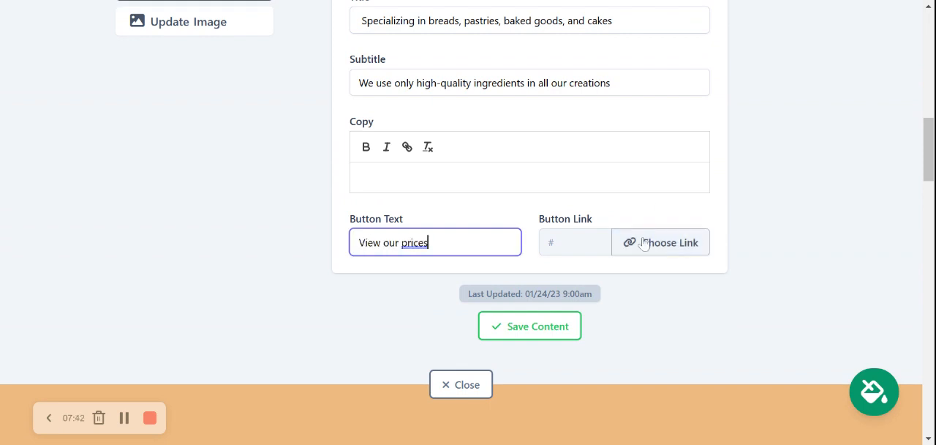
Review the Actions and PDF File link options for the hero button and confirm without choosing a destination
left_click(660, 249)
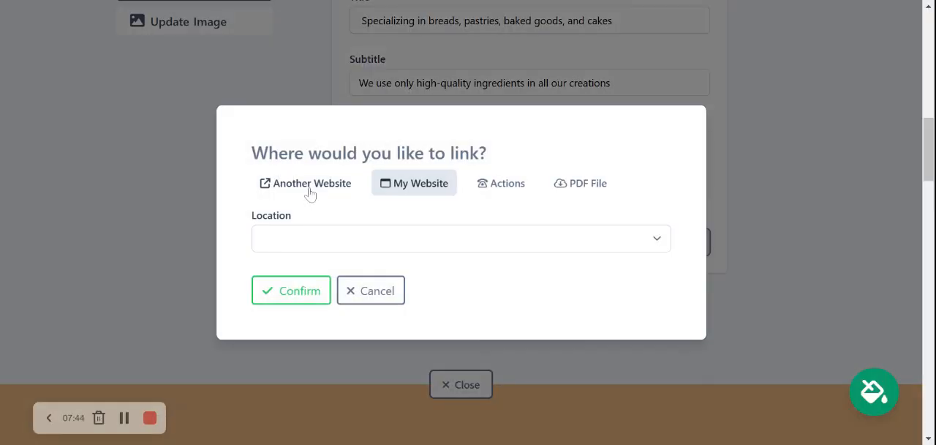
left_click(507, 184)
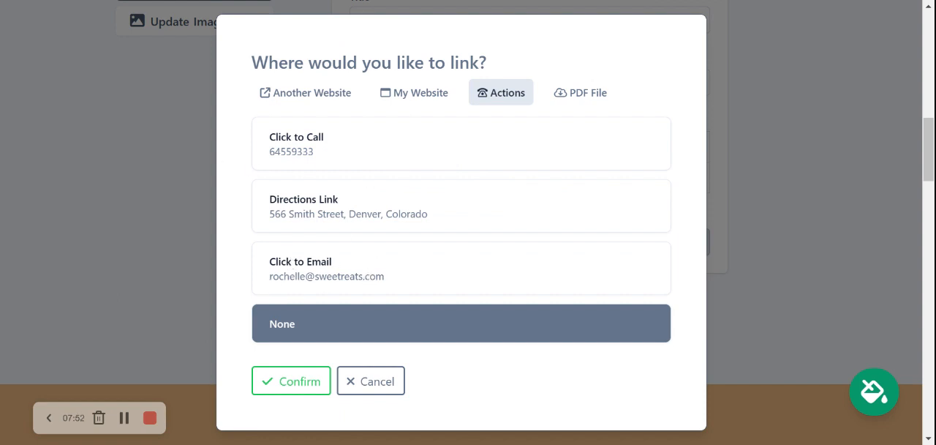
left_click(590, 95)
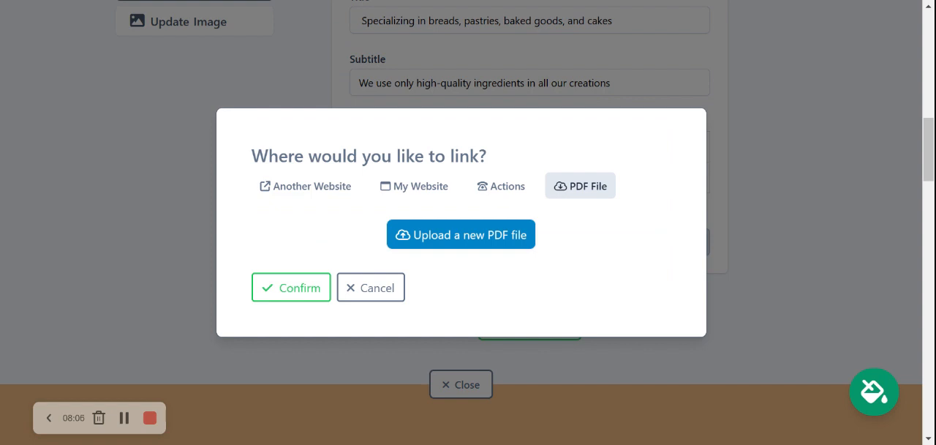
left_click(297, 287)
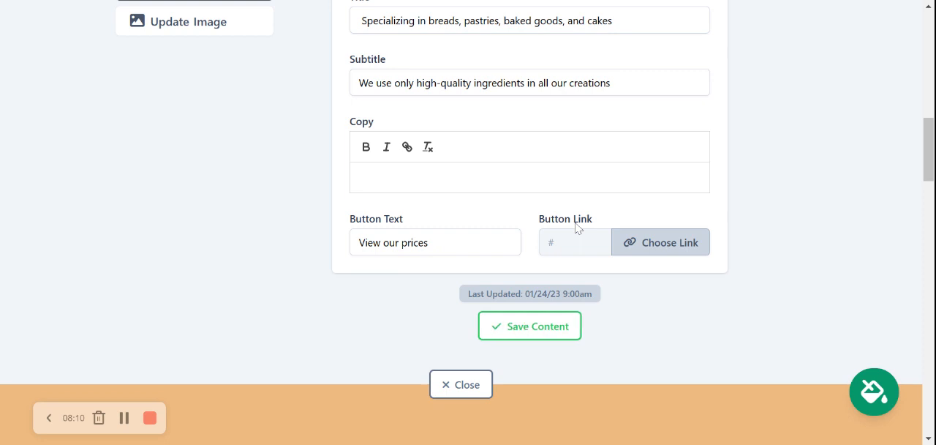
Save the hero section's content, close its editor and check the updated button on the page
left_click(559, 319)
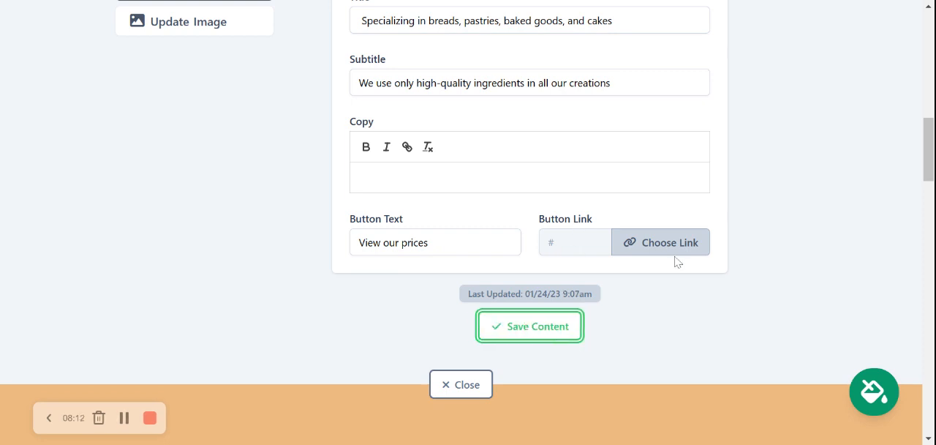
left_click(464, 392)
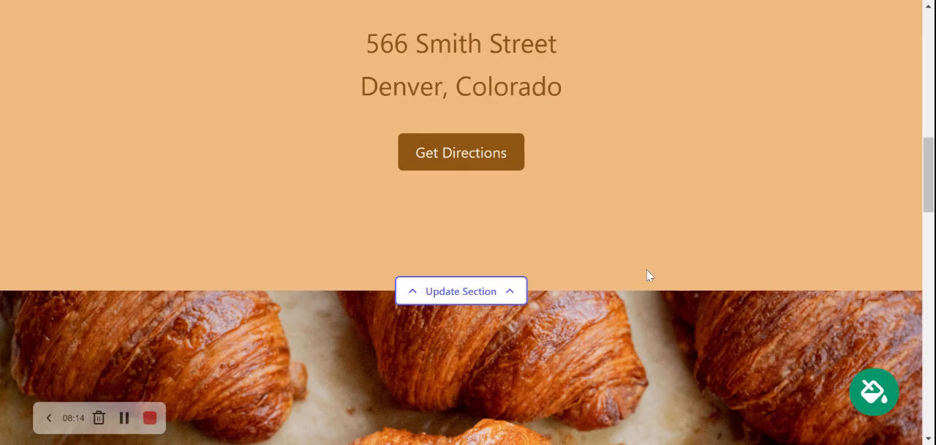
scroll(657, 265, "up", 6)
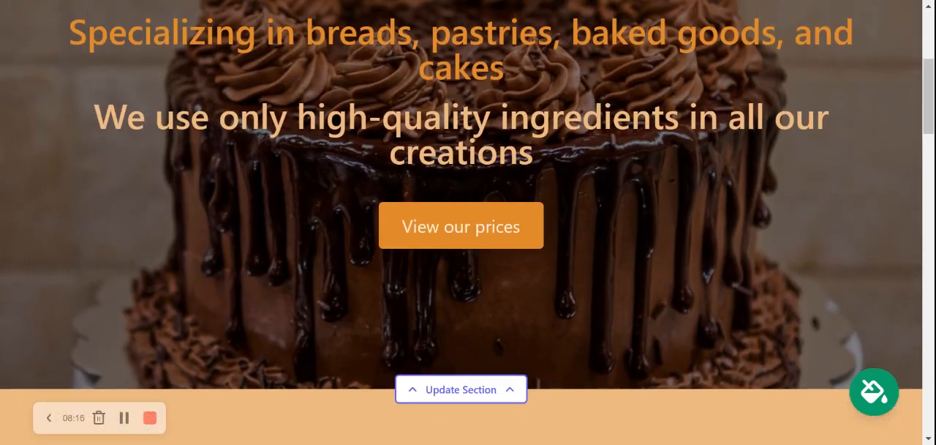
scroll(654, 257, "down", 5)
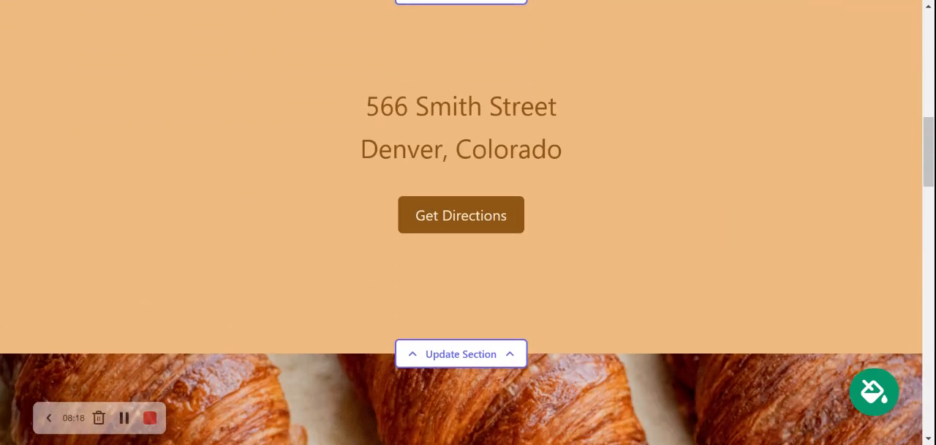
Open the business hours in the address section and set Sunday to 7:00 AM–6:00 PM
scroll(439, 329, "up", 1)
left_click(455, 404)
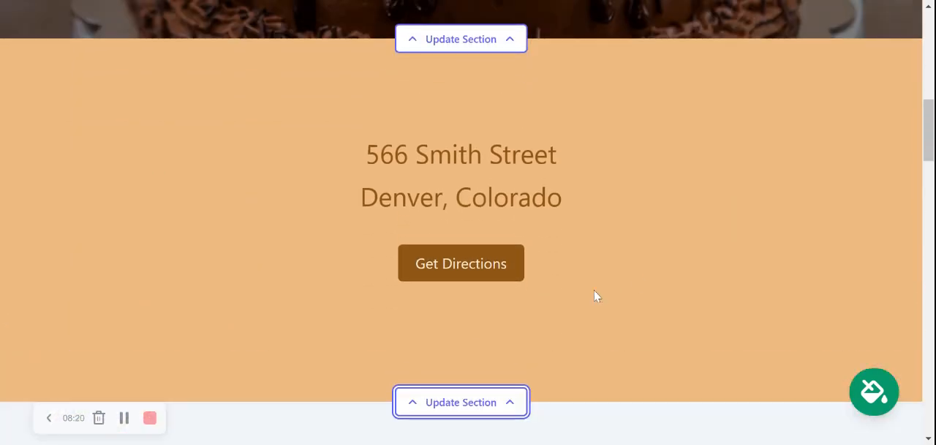
scroll(604, 287, "down", 3)
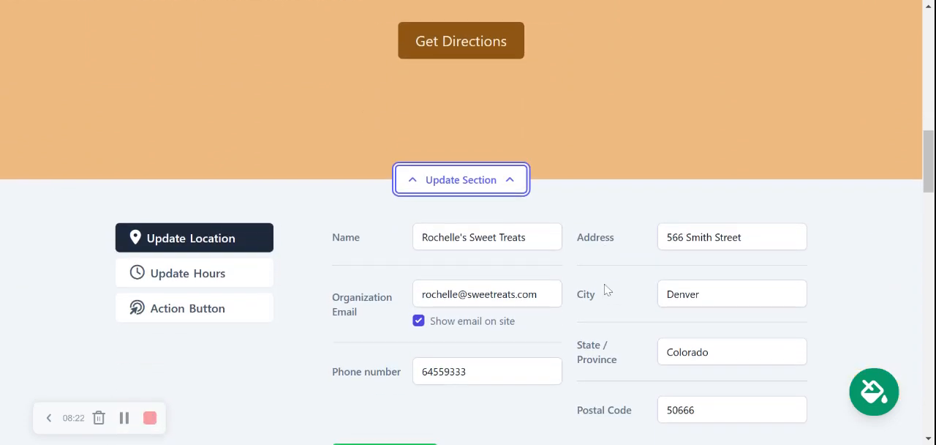
scroll(367, 267, "down", 1)
left_click(240, 229)
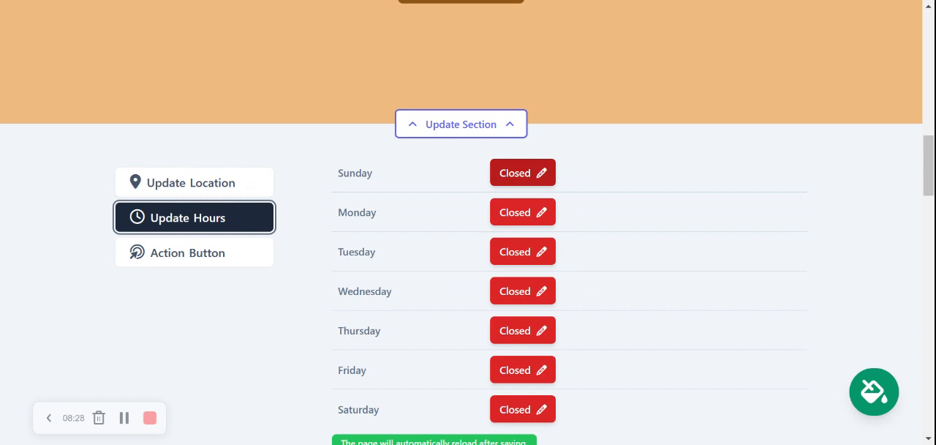
left_click(549, 173)
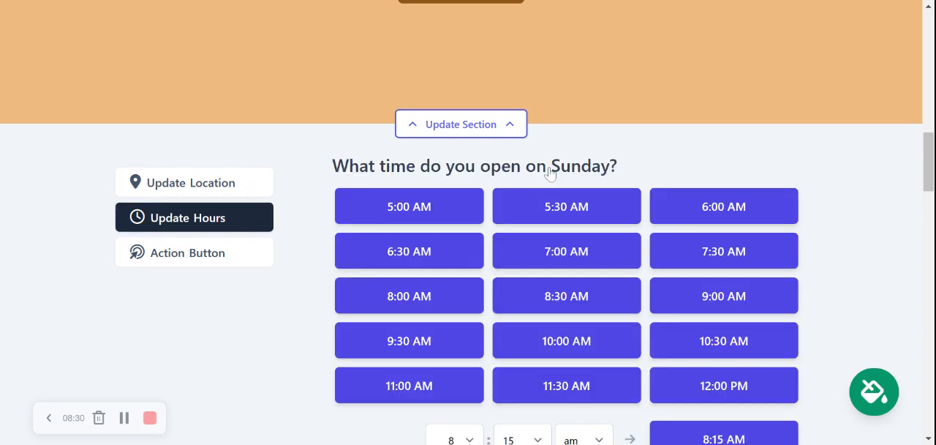
left_click(571, 244)
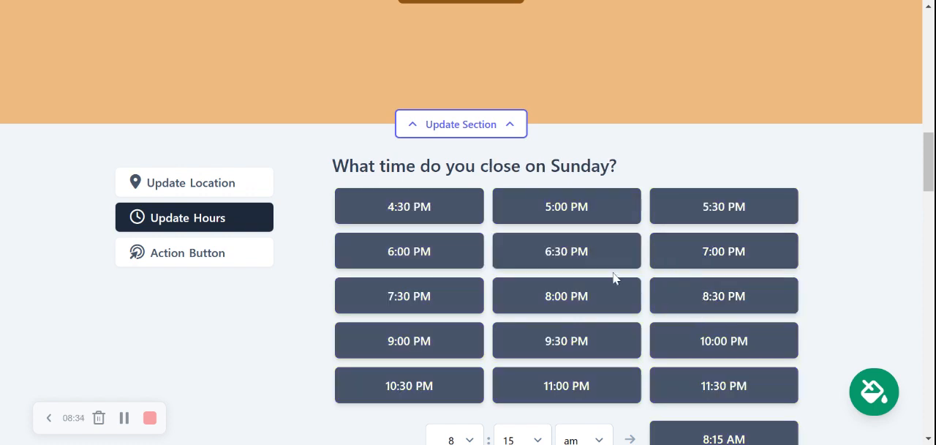
left_click(441, 250)
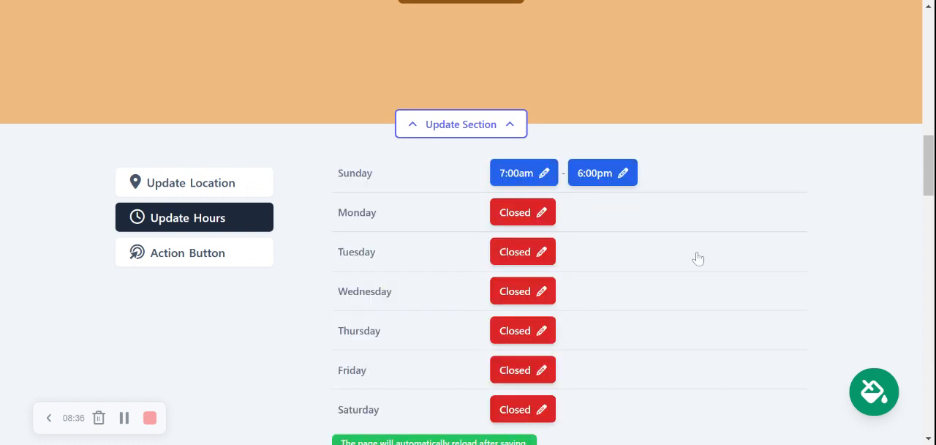
Set Monday's business hours to 7:30 AM–8:00 PM
left_click(518, 220)
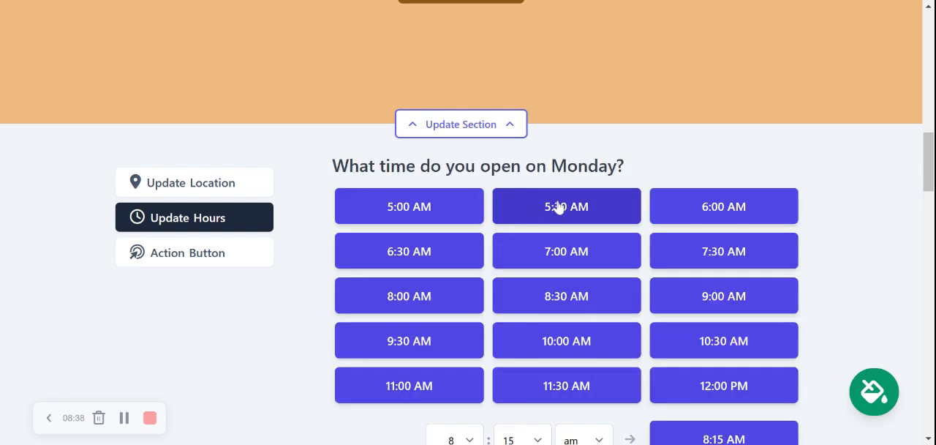
left_click(727, 259)
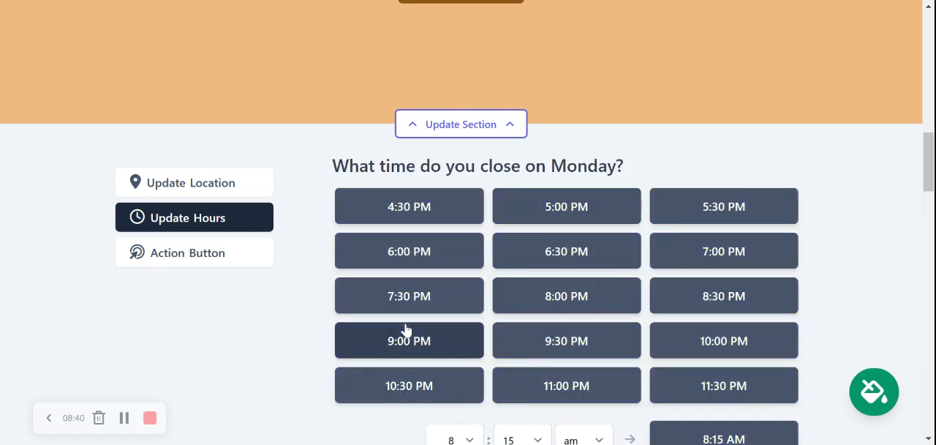
left_click(578, 301)
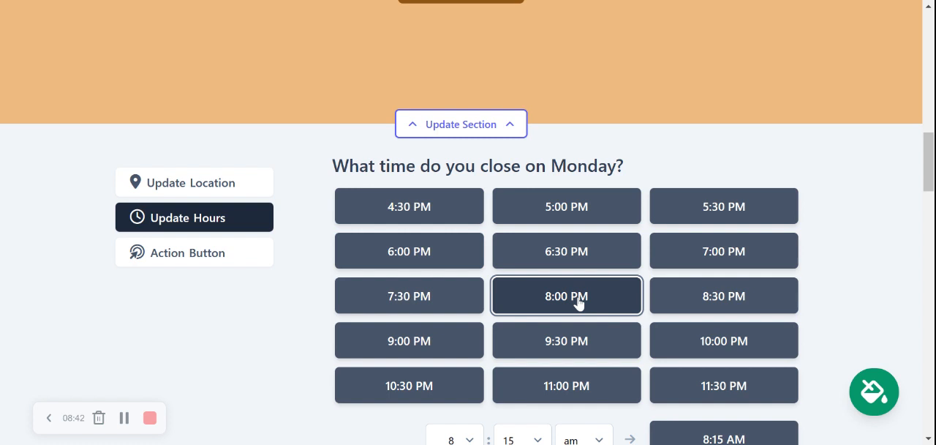
Set Tuesday's business hours to 7:30 AM–8:00 PM and save the hours
scroll(661, 275, "down", 2)
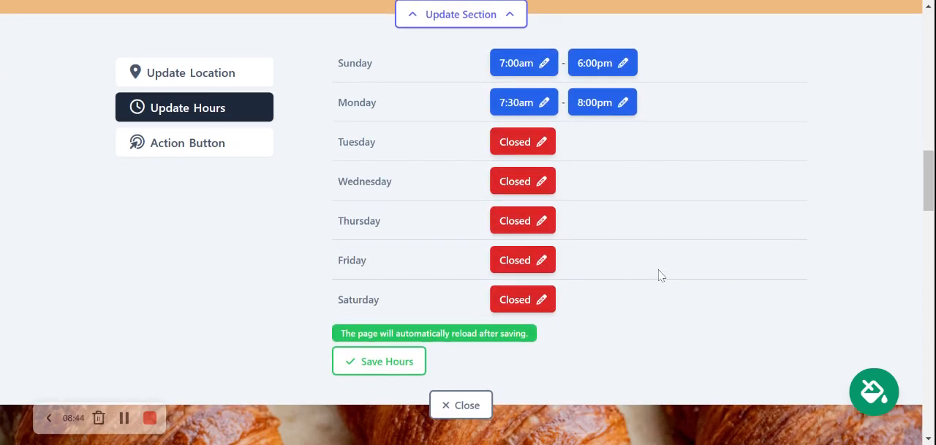
left_click(512, 158)
scroll(591, 174, "down", 1)
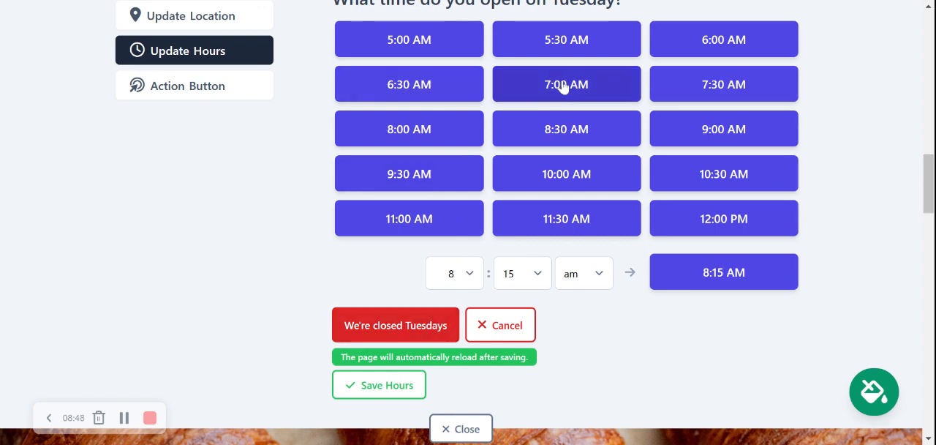
left_click(713, 90)
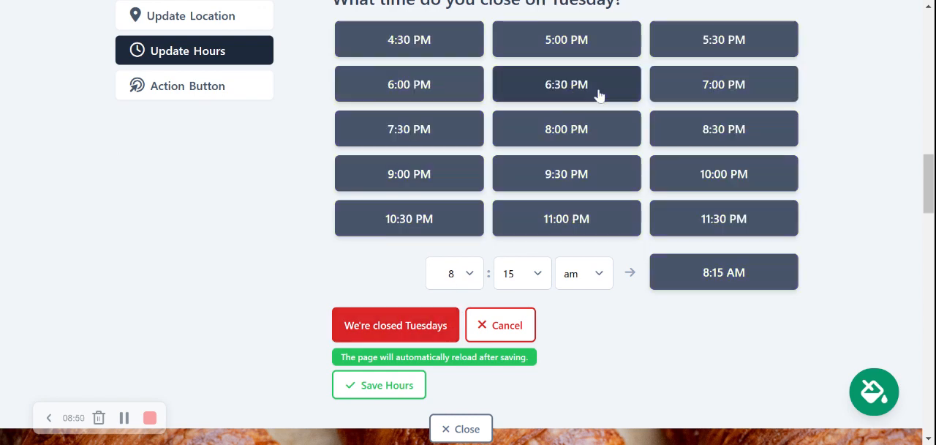
left_click(570, 128)
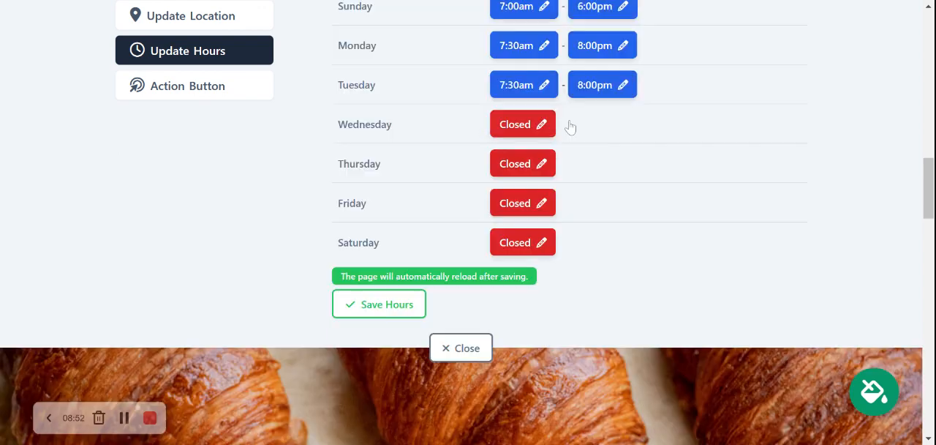
left_click(384, 306)
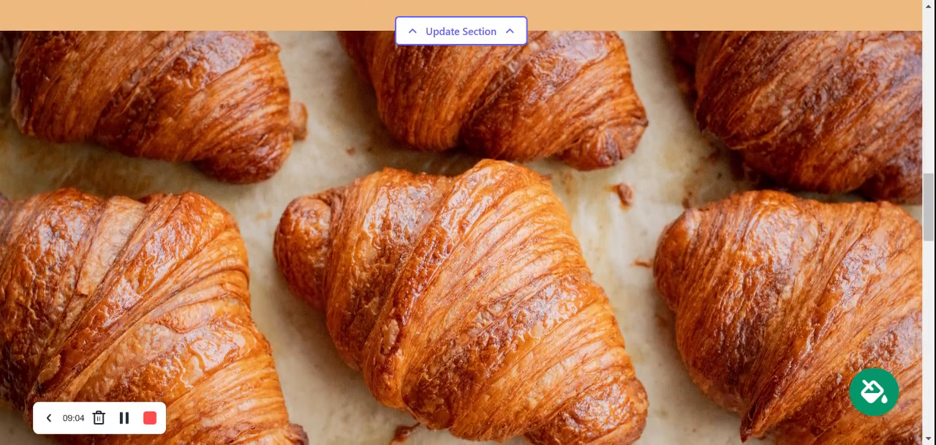
View the photo replacement options for the croissant image section and close its editor
scroll(249, 284, "down", 3)
scroll(249, 284, "up", 2)
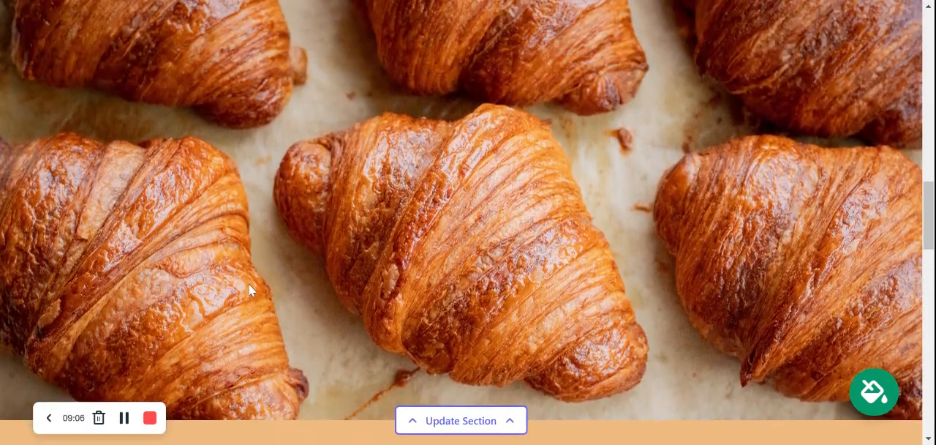
left_click(471, 419)
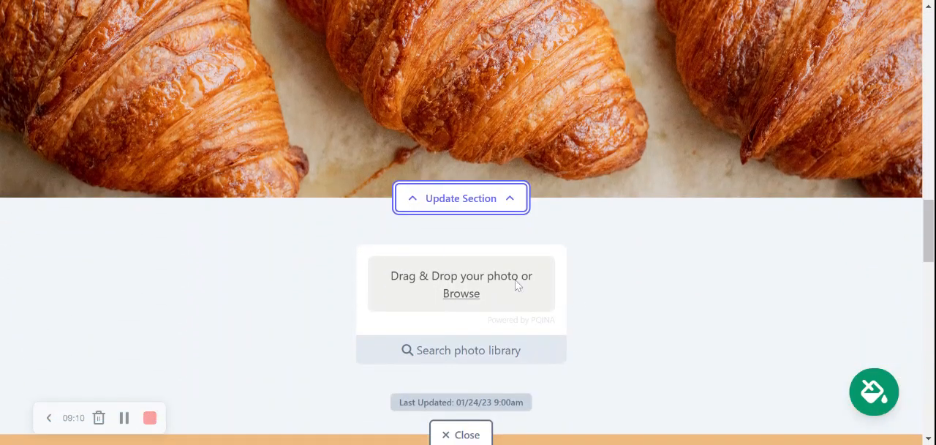
scroll(514, 264, "down", 2)
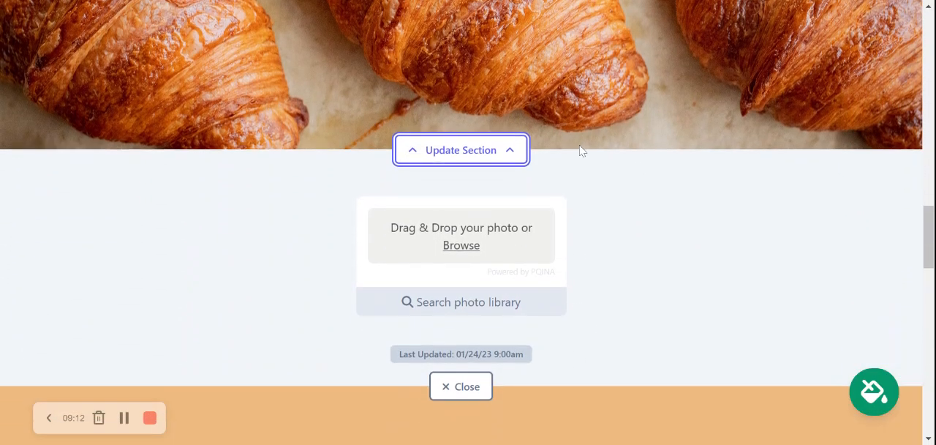
left_click(477, 322)
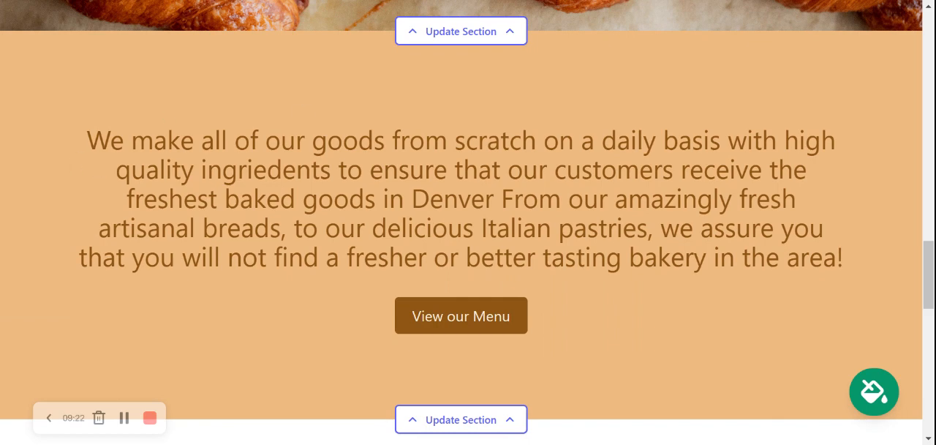
Look over the baked-from-scratch text section and the About Us section with its pastry photo
scroll(446, 266, "down", 1)
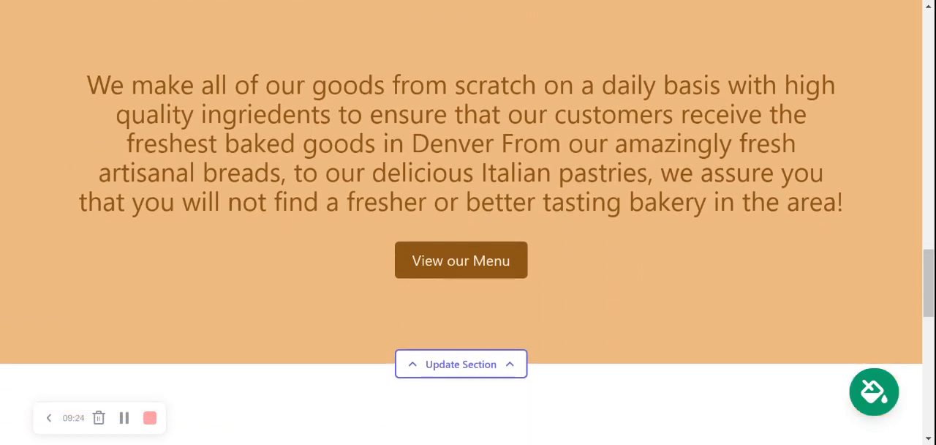
scroll(445, 266, "down", 2)
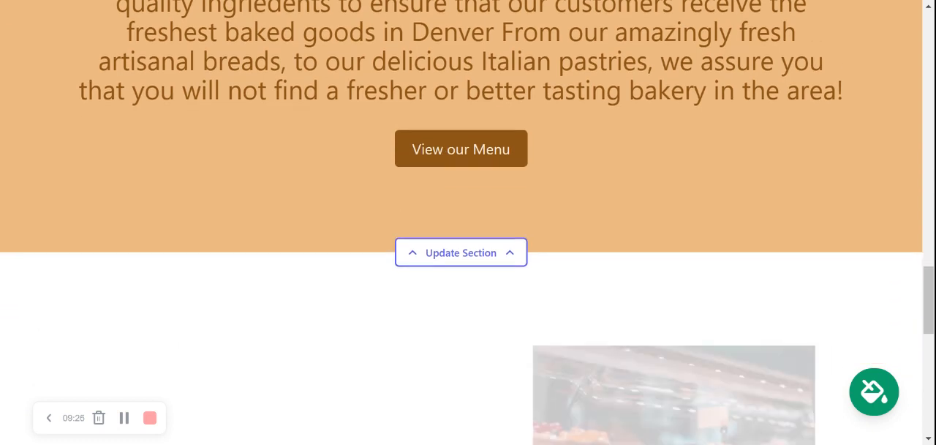
scroll(446, 266, "down", 5)
scroll(446, 266, "down", 1)
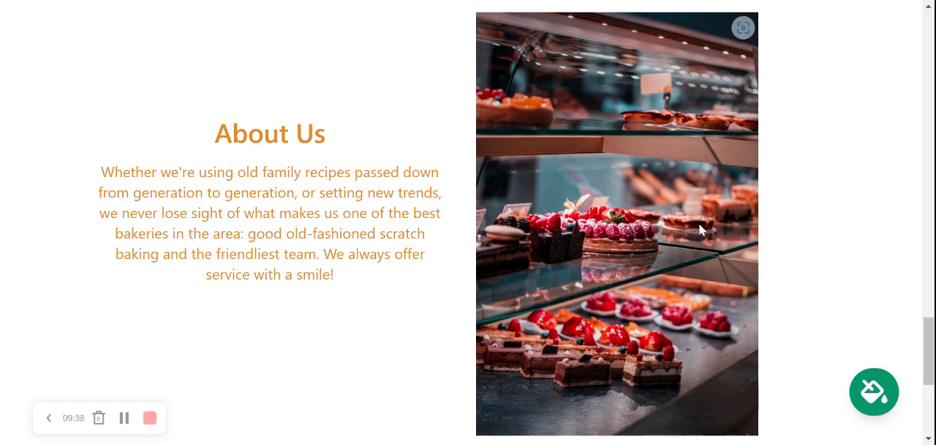
scroll(716, 48, "down", 3)
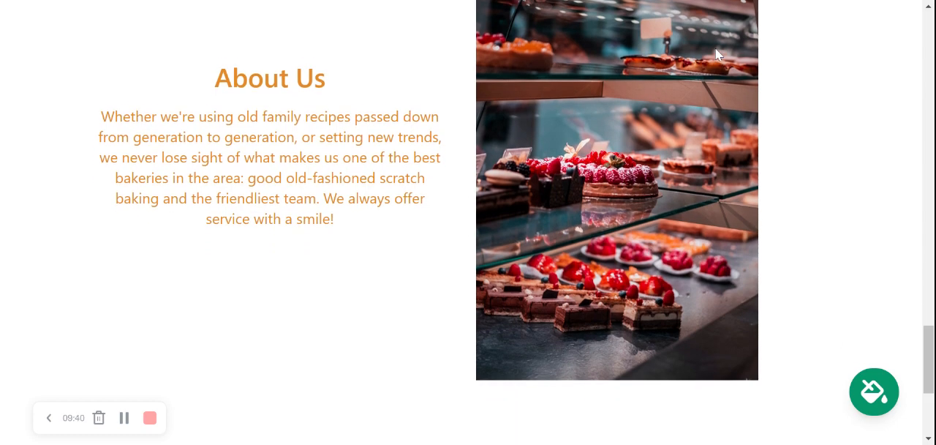
View the About Us section's image replacement options, close its editor and review the page back up to its header
left_click(468, 359)
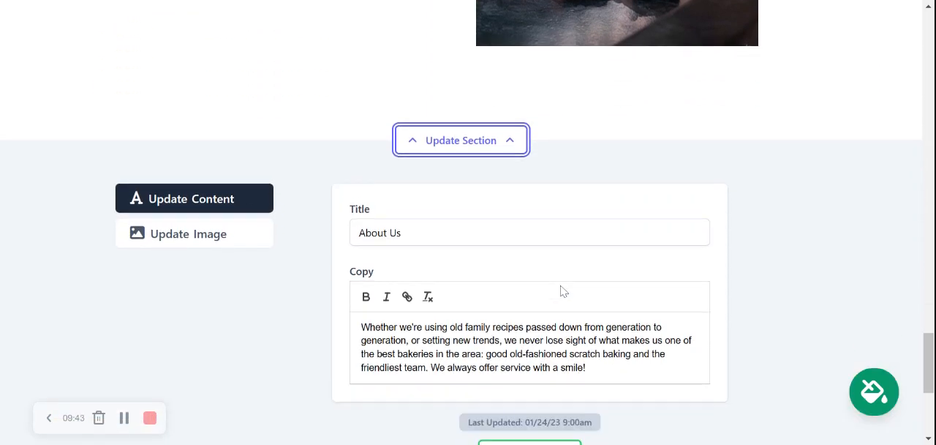
left_click(211, 236)
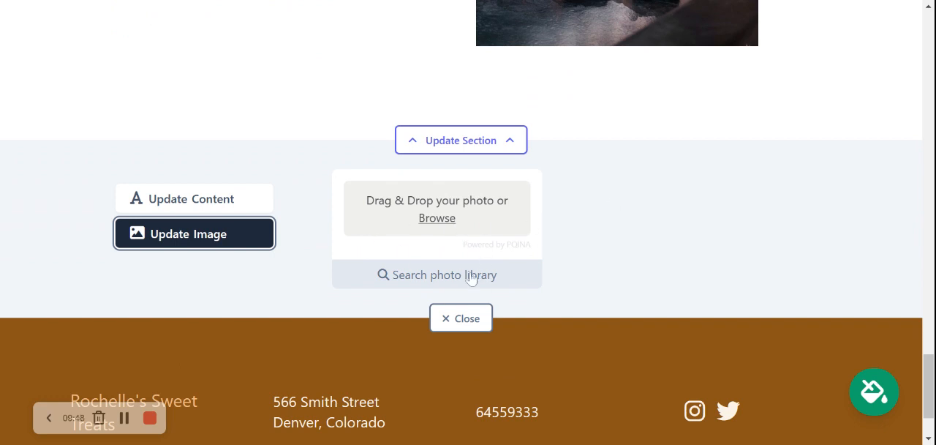
left_click(473, 316)
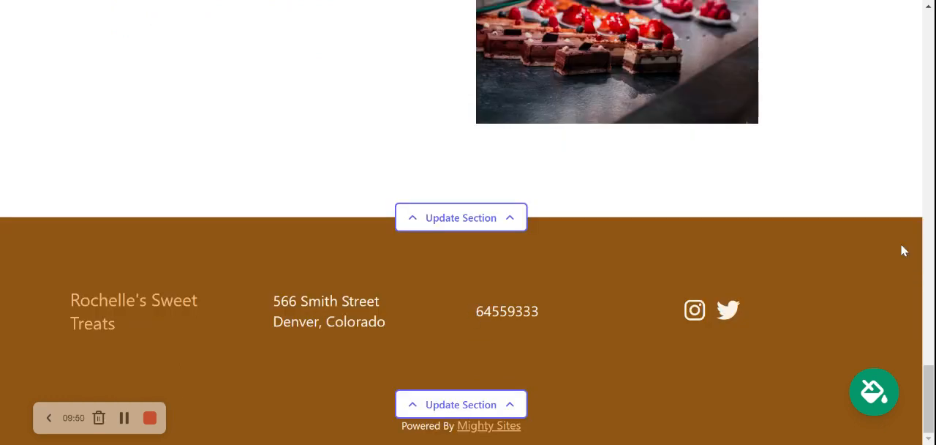
scroll(903, 250, "up", 10)
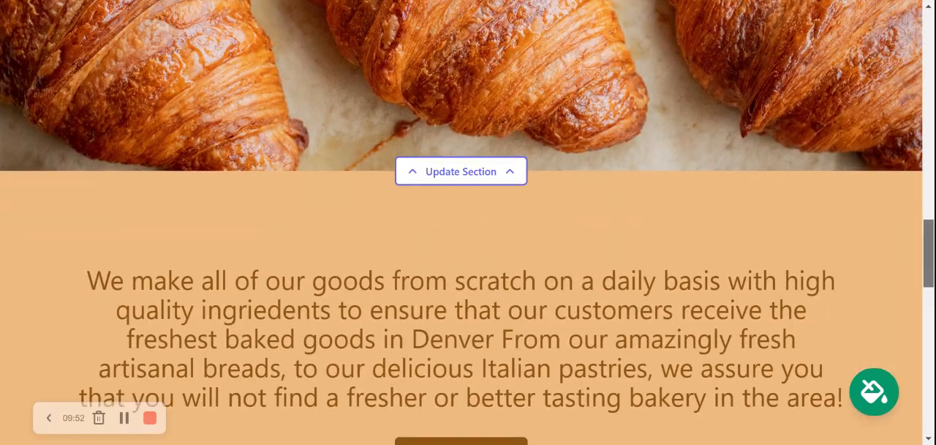
scroll(468, 223, "up", 10)
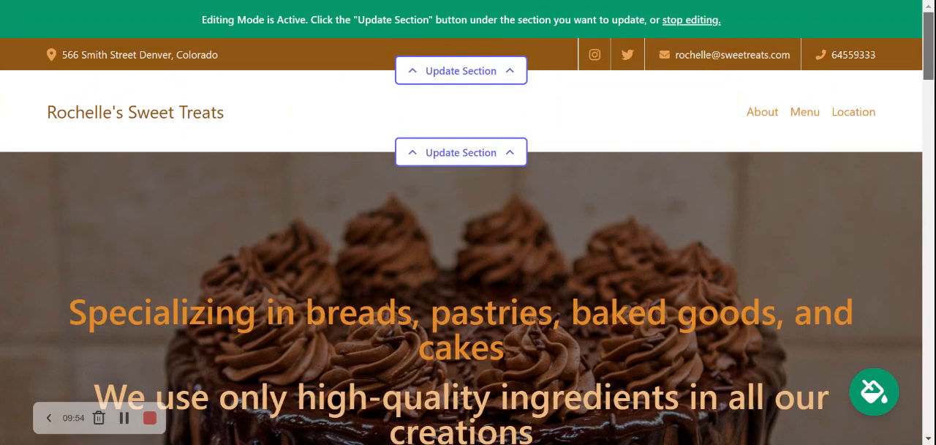
Review the finished bakery page from the header and hero through the hours, image and text sections to the footer
scroll(468, 222, "down", 1)
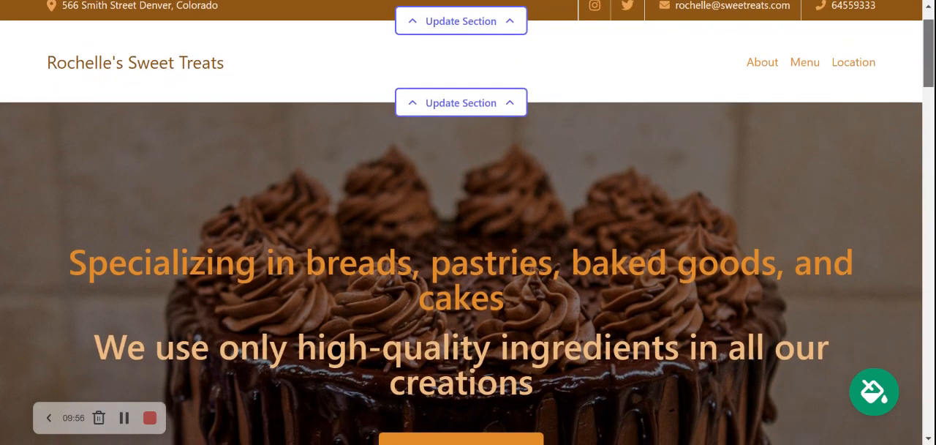
scroll(468, 223, "down", 10)
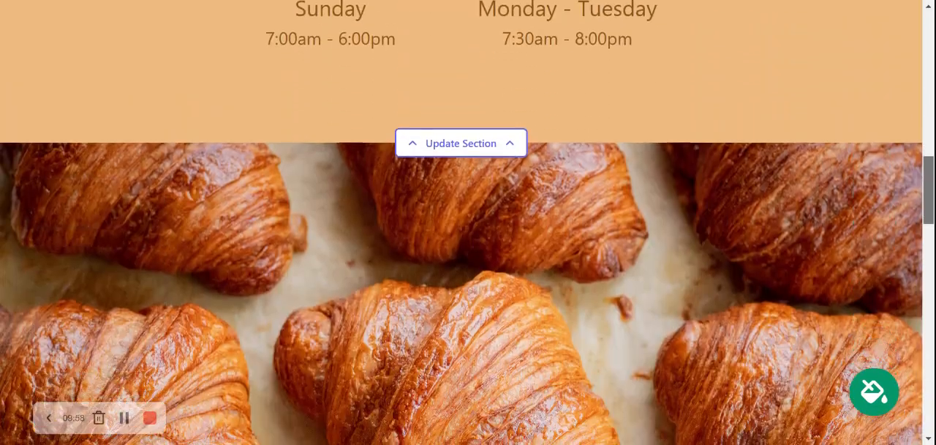
scroll(468, 223, "down", 2)
scroll(468, 222, "down", 3)
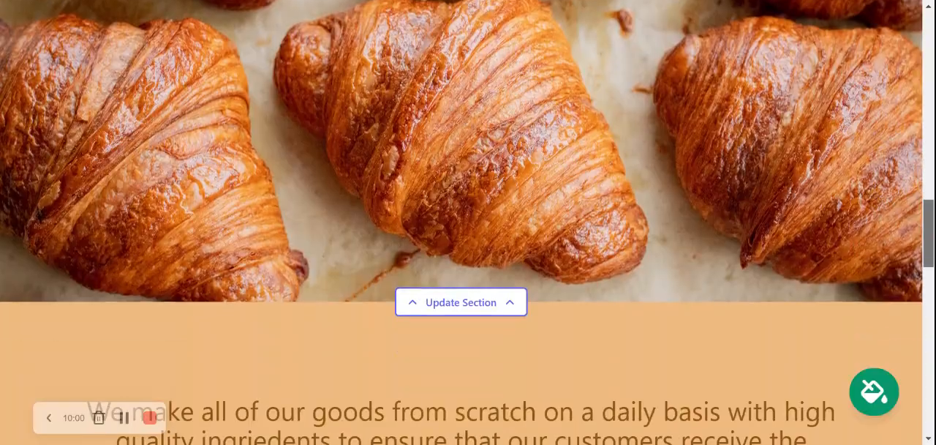
scroll(468, 222, "down", 15)
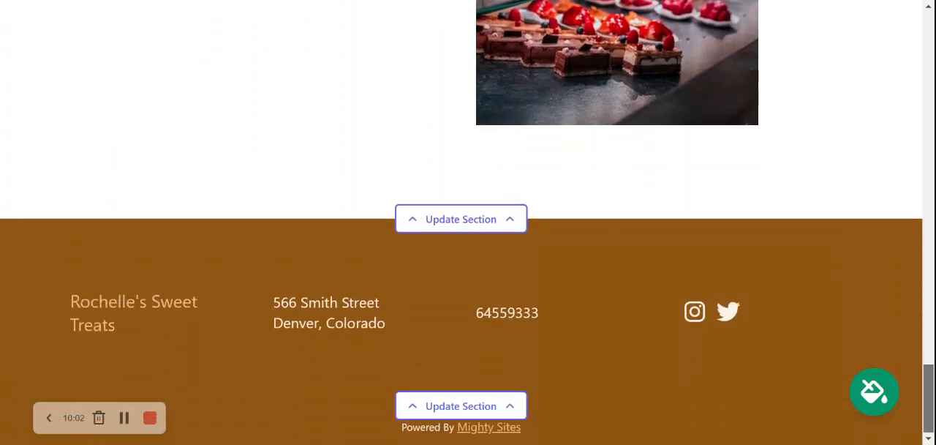
scroll(468, 223, "up", 20)
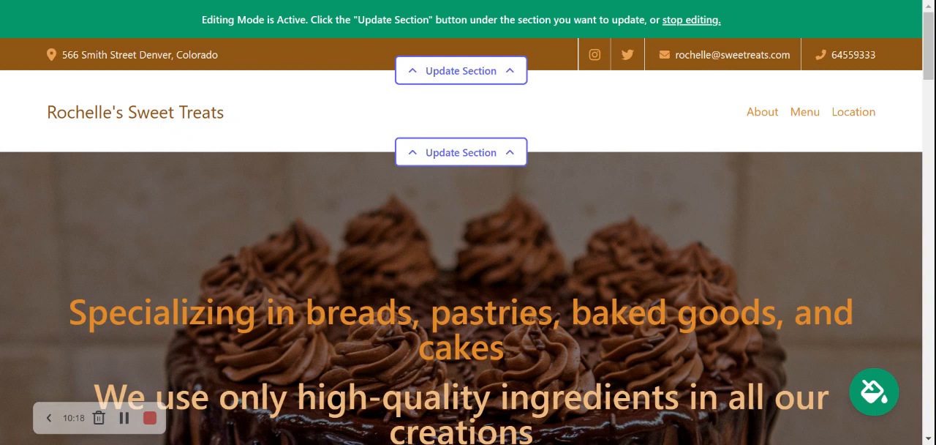
Exit the site's editing mode and open the site dashboard to look over its website, domain, location, hours and social link cards
left_click(695, 20)
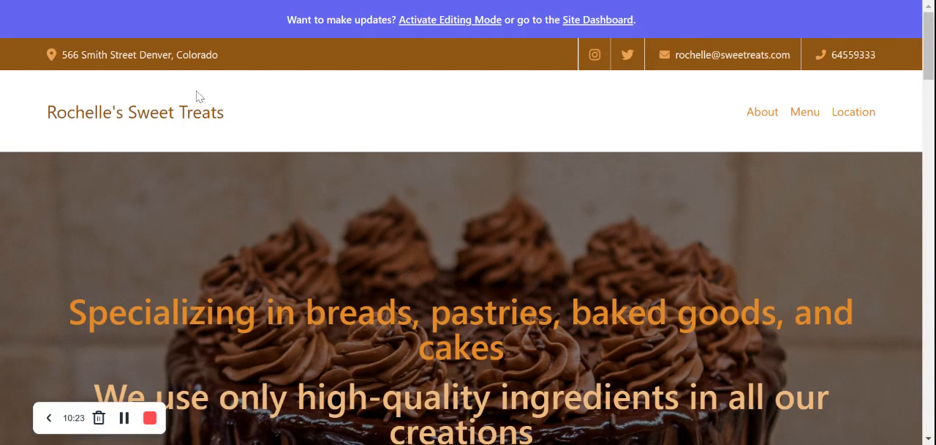
left_click(592, 21)
scroll(929, 146, "down", 1)
scroll(738, 89, "down", 2)
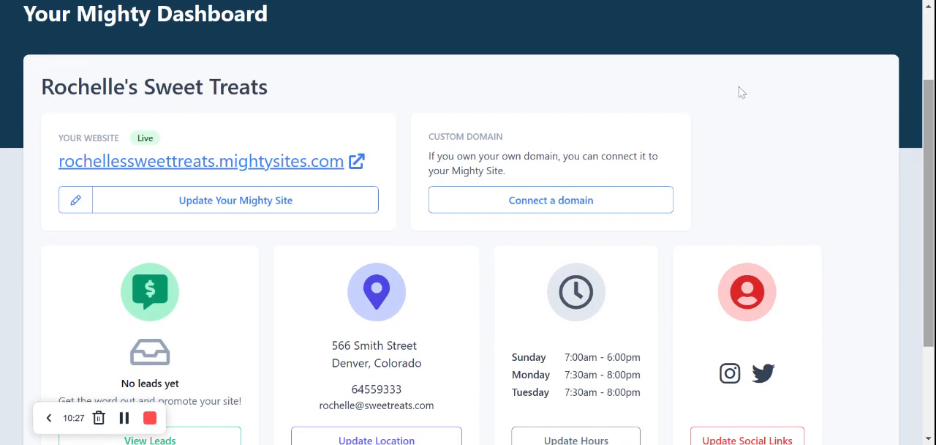